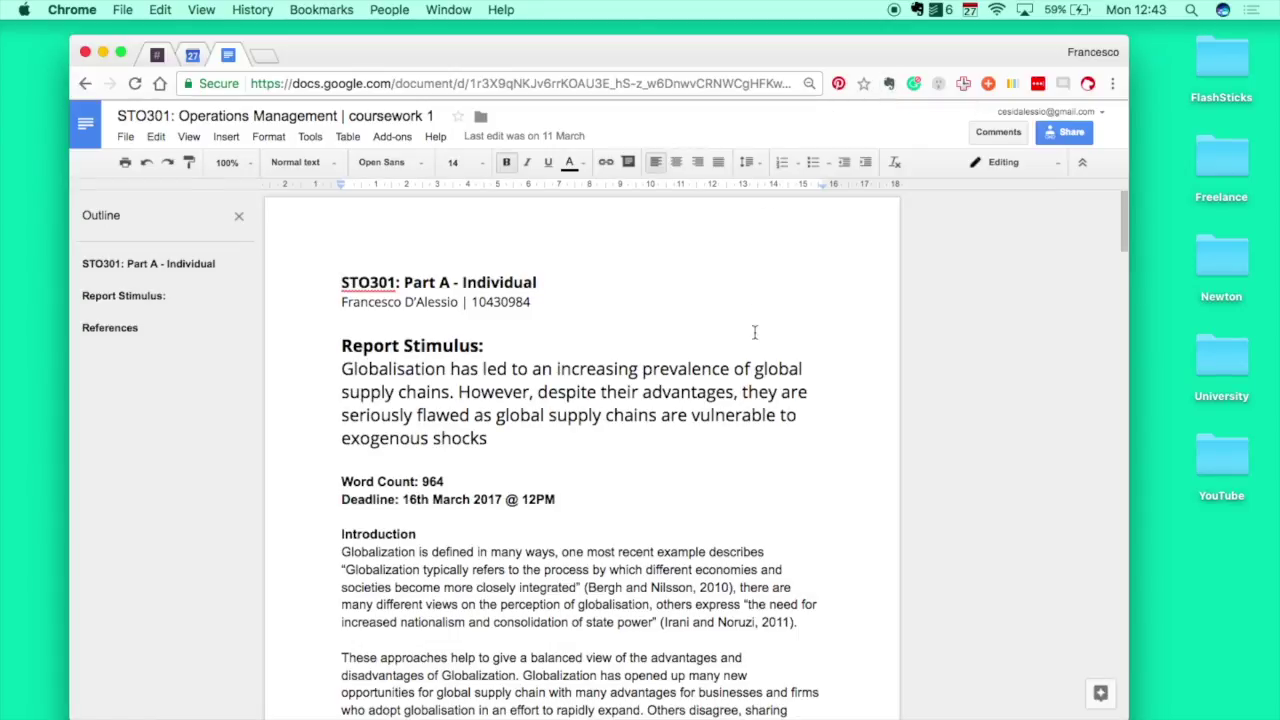
In a new tab, search Google for 'economic globalisation'
{"action": "scroll", "coordinate": [755, 333], "scroll_direction": "down", "scroll_amount": 15}
{"action": "scroll", "coordinate": [755, 333], "scroll_direction": "up", "scroll_amount": 15}
{"action": "left_click", "coordinate": [264, 57]}
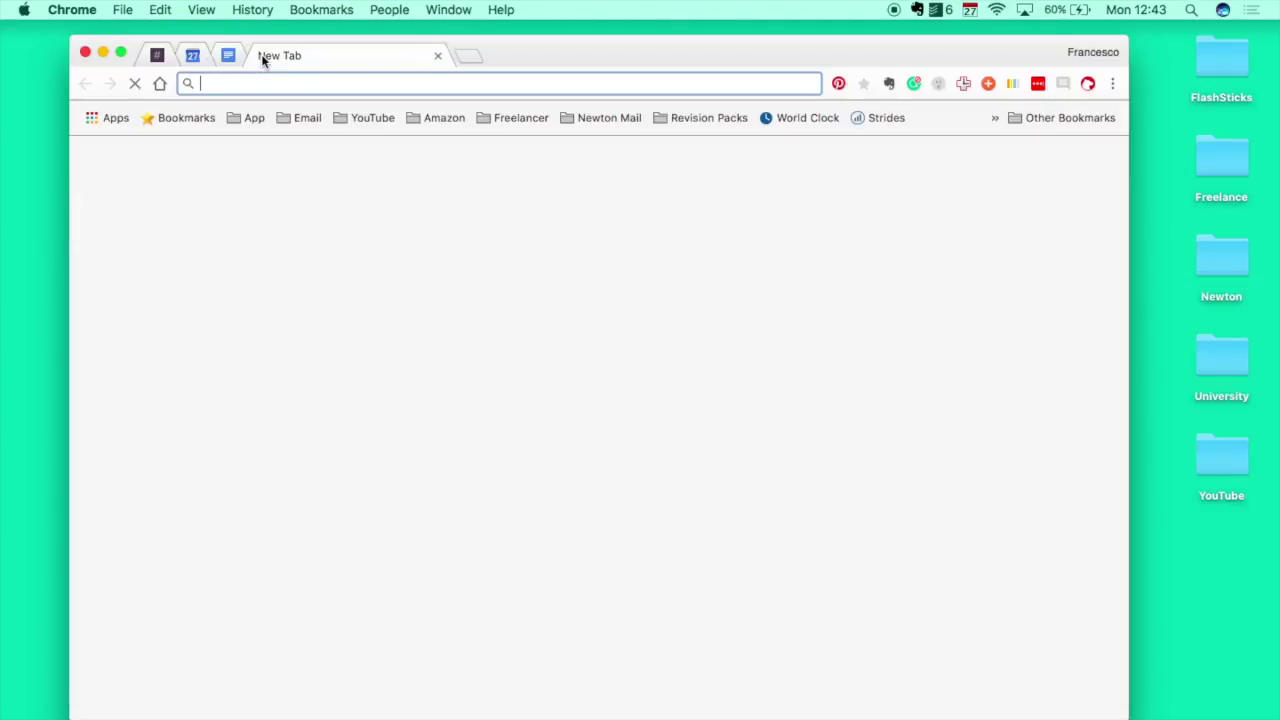
{"action": "type", "text": "econimic glo"}
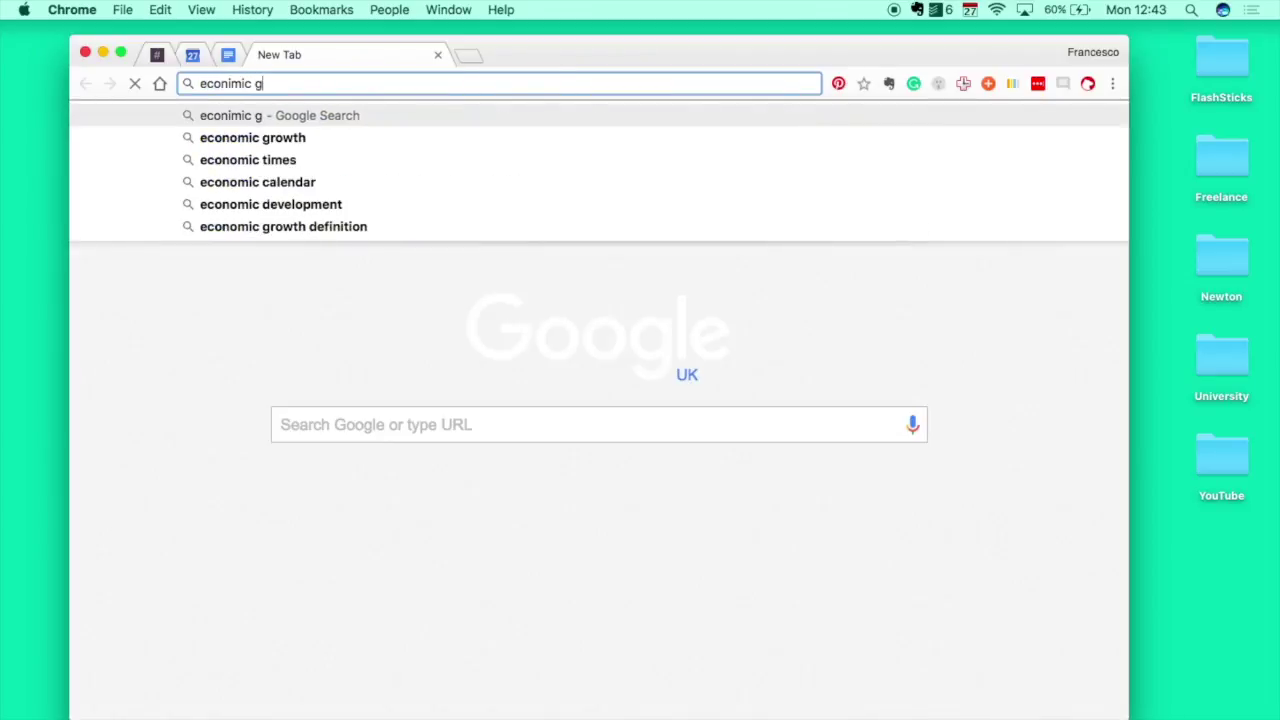
{"action": "key", "text": "Down"}
{"action": "key", "text": "Return"}
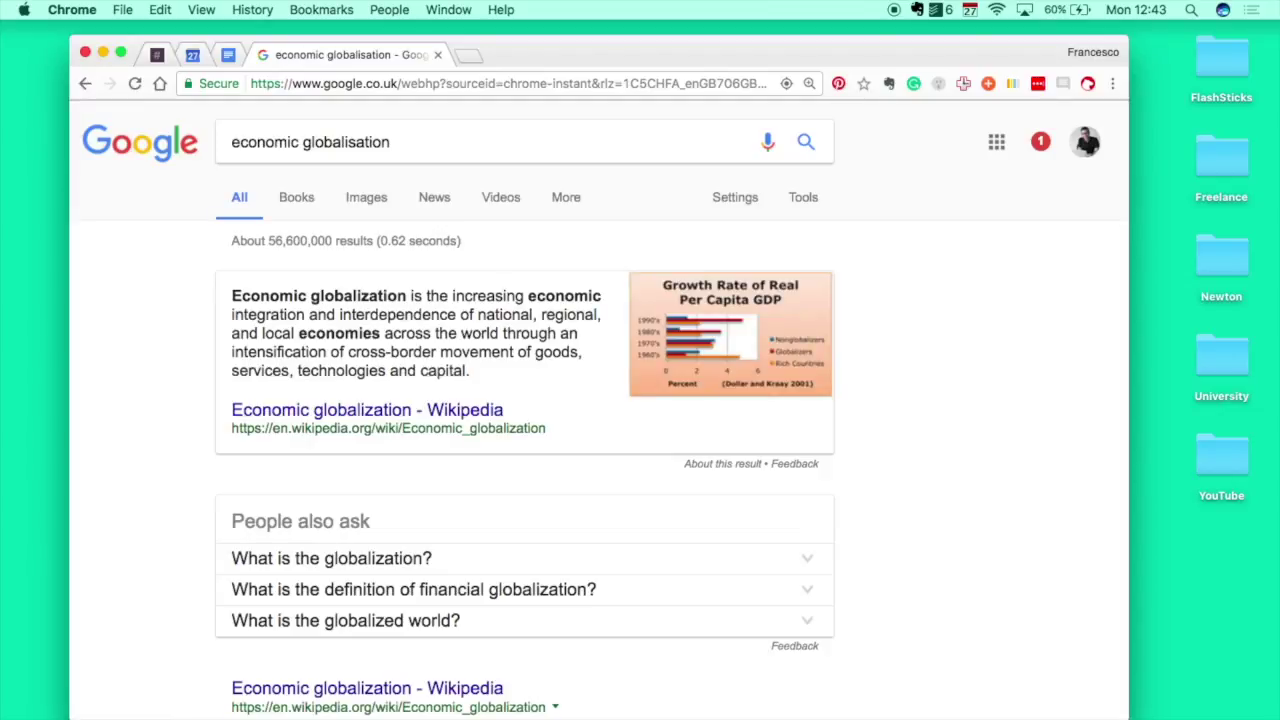
Open the United Nations Economic Globalization PDF from the results
{"action": "scroll", "coordinate": [326, 424], "scroll_direction": "down", "scroll_amount": 5}
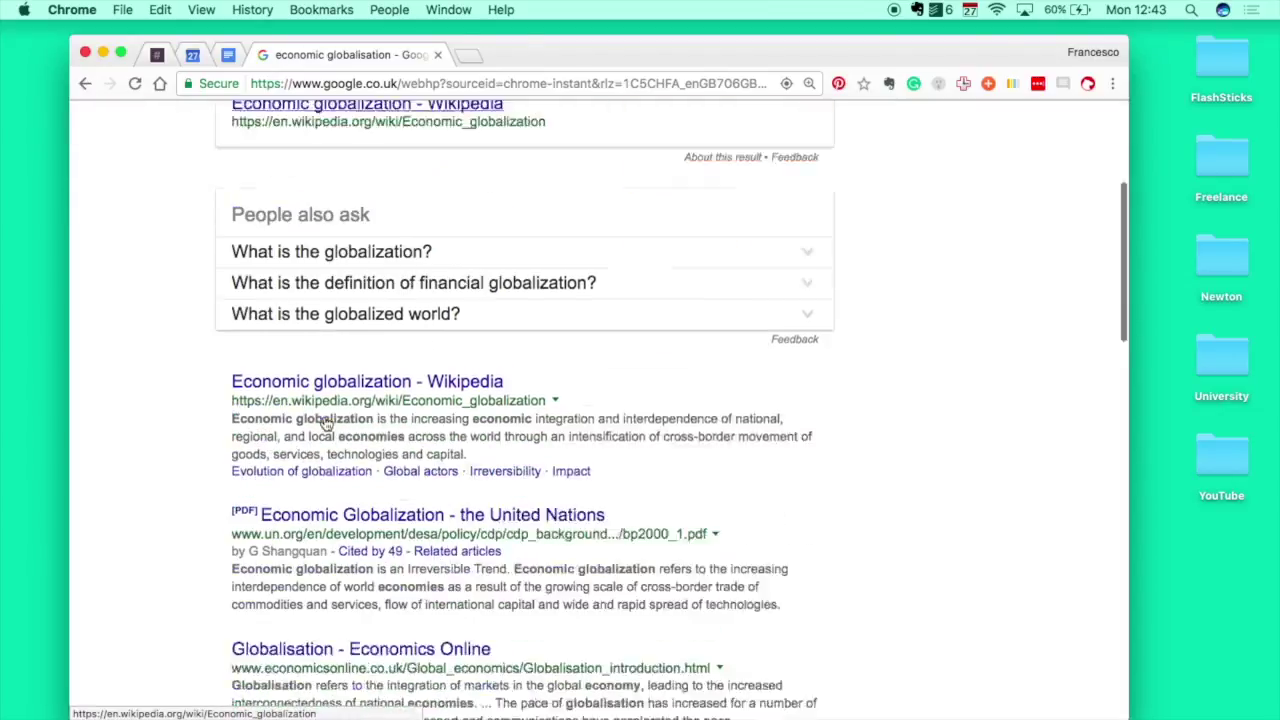
{"action": "scroll", "coordinate": [326, 424], "scroll_direction": "down", "scroll_amount": 2}
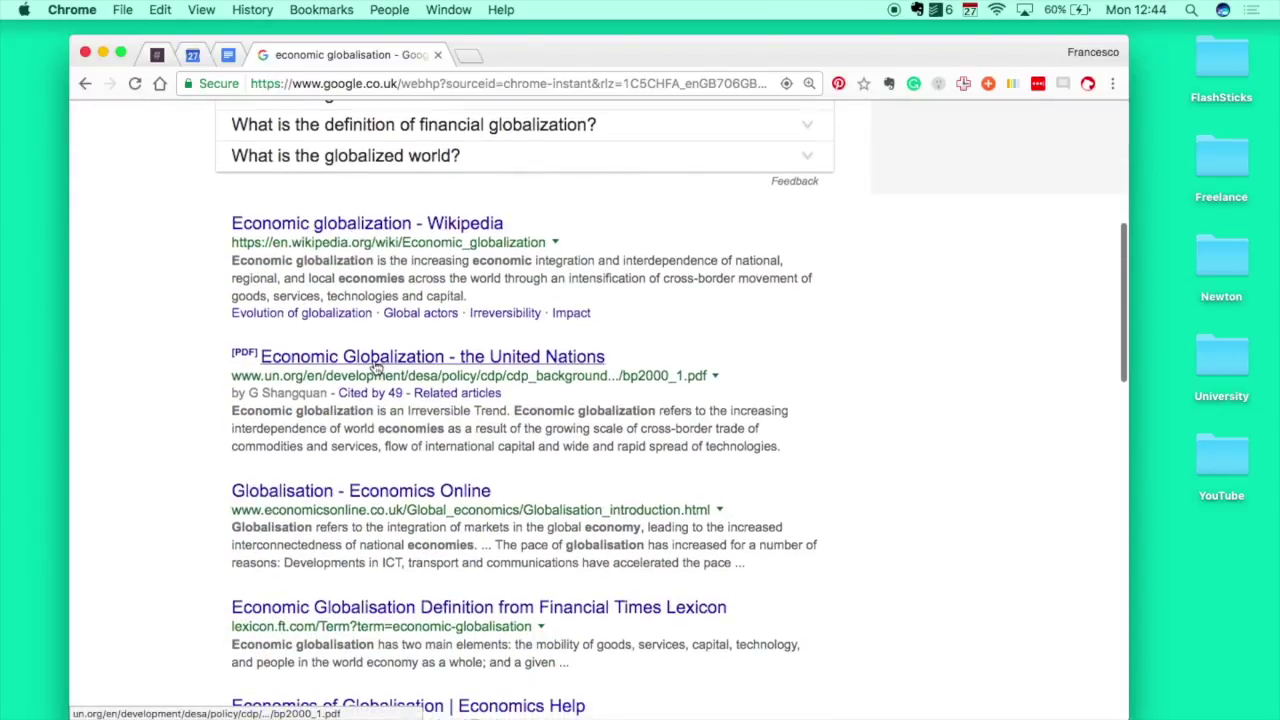
{"action": "left_click", "coordinate": [363, 362]}
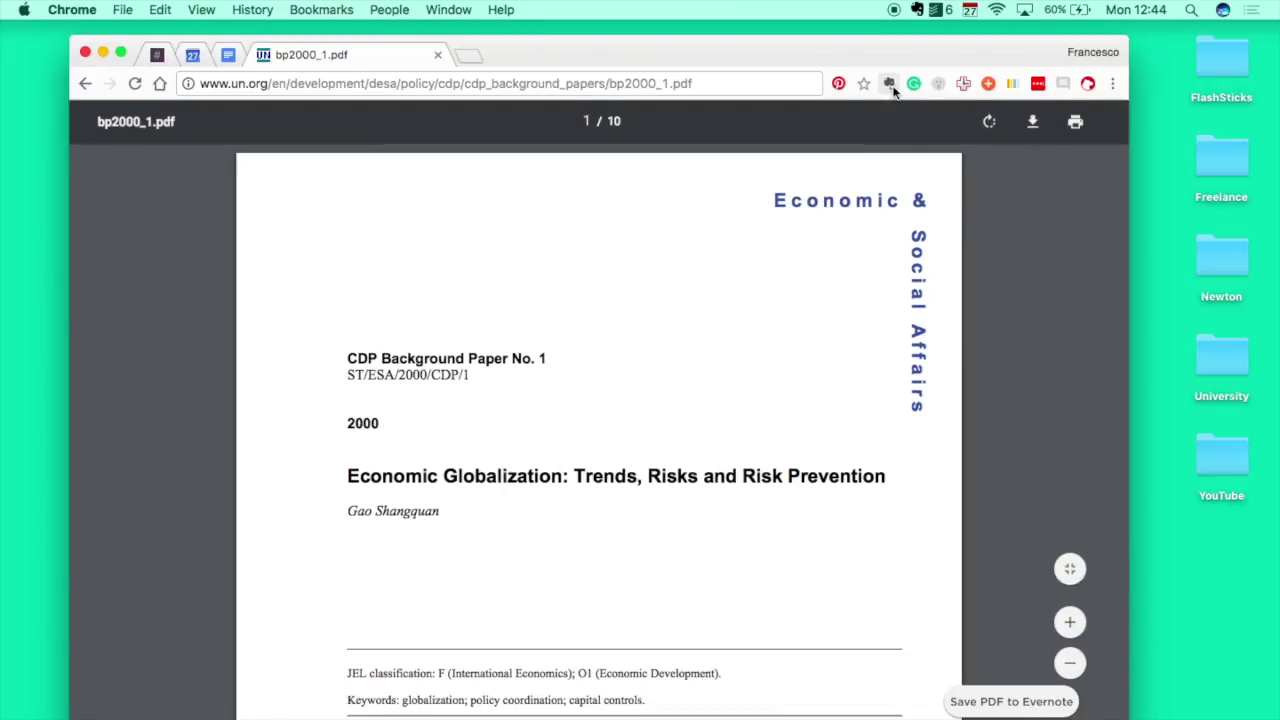
Send the UN PDF to Evernote with the viewer's 'Save PDF to Evernote' button
{"action": "left_click", "coordinate": [996, 704]}
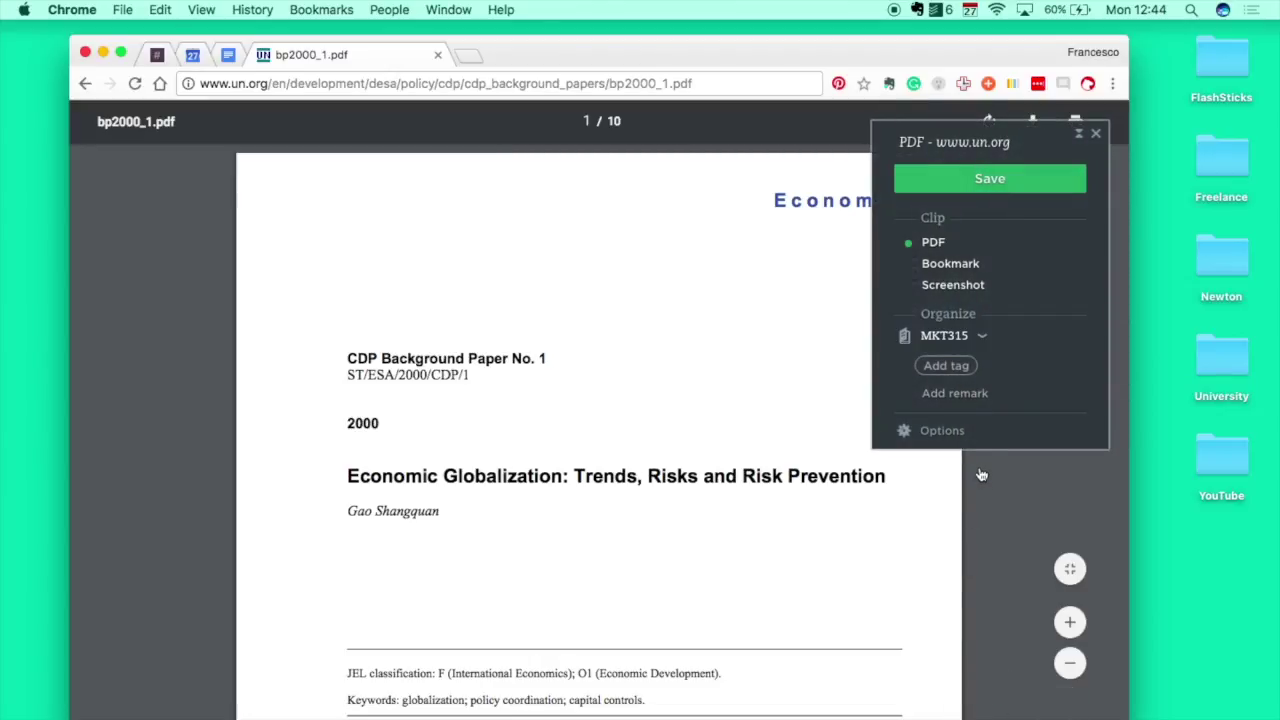
Retitle the clip 'Economic Globalisation: Trends'
{"action": "left_click", "coordinate": [949, 140]}
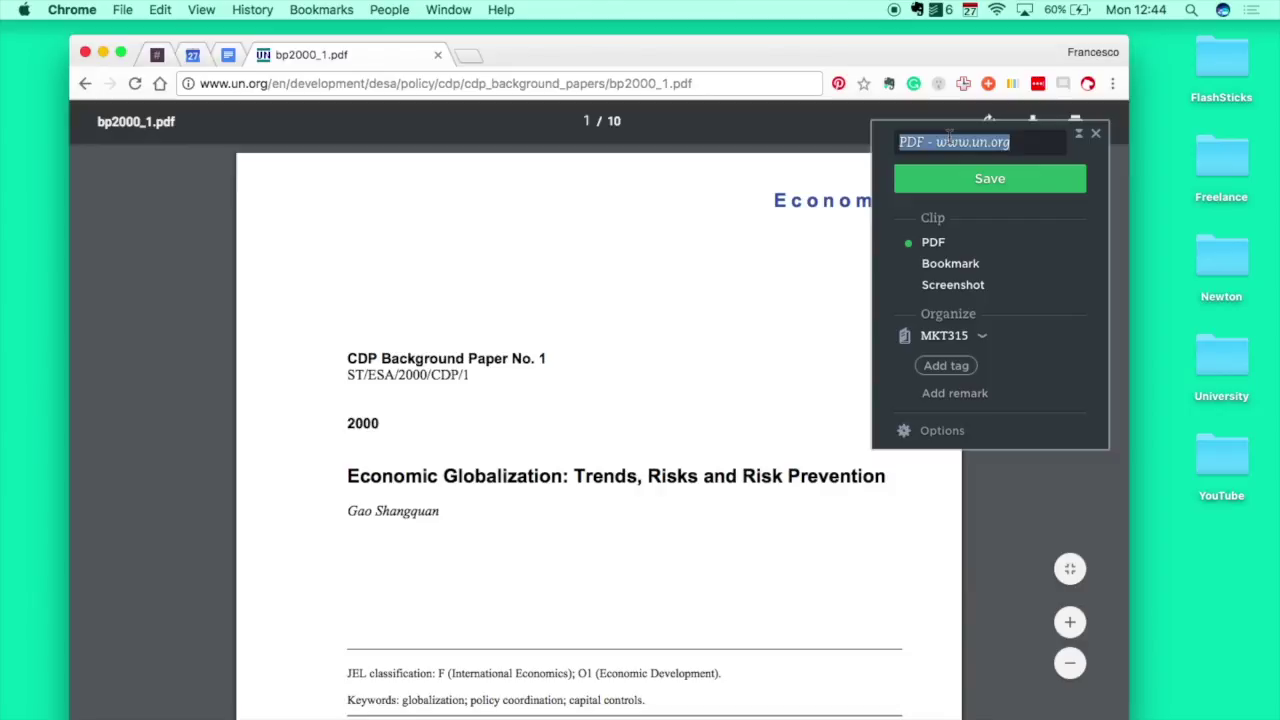
{"action": "key", "text": "BackSpace"}
{"action": "type", "text": "G"}
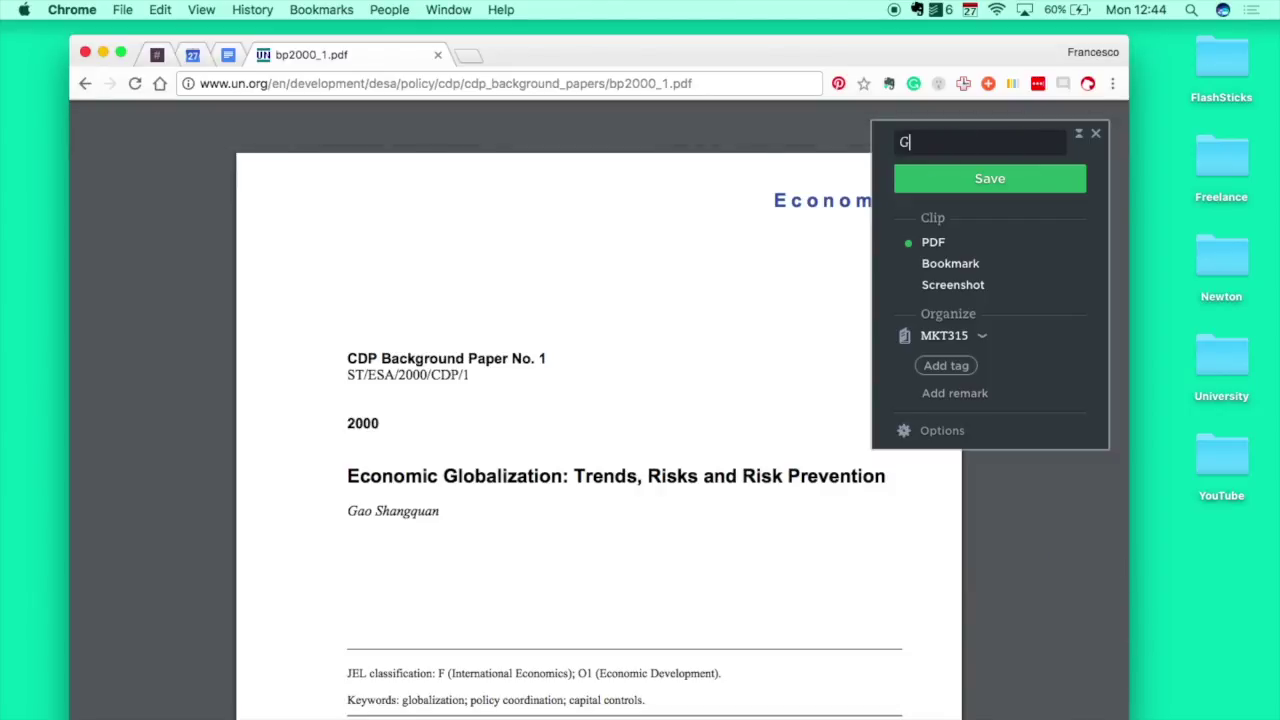
{"action": "key", "text": "BackSpace"}
{"action": "type", "text": "Economic Globalisation"}
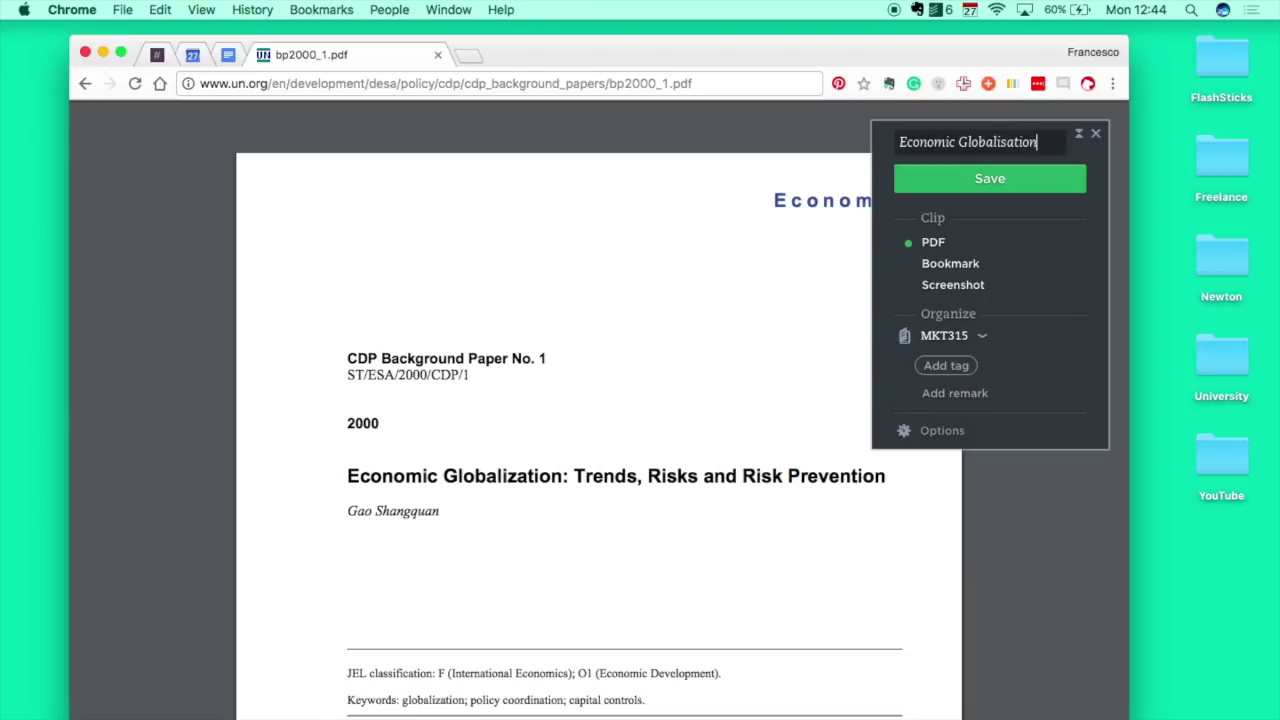
{"action": "type", "text": ": Trends"}
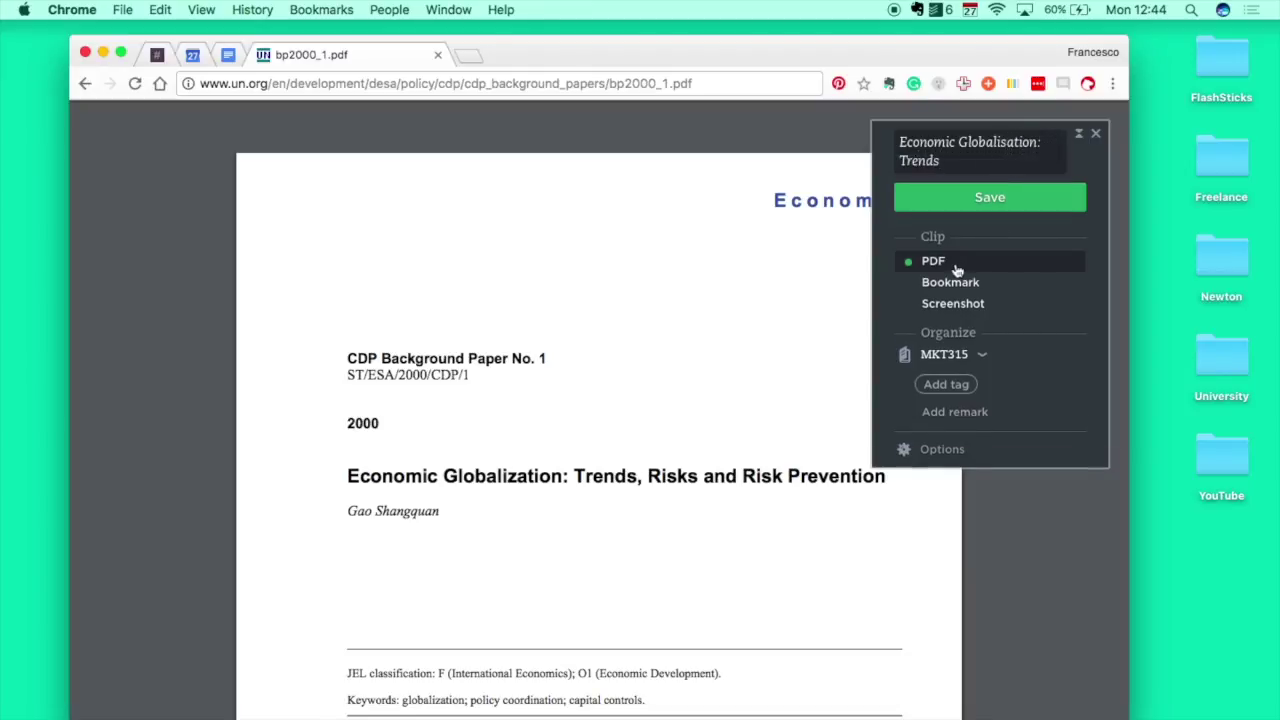
File the clip in the STO300 notebook
{"action": "left_click", "coordinate": [966, 358]}
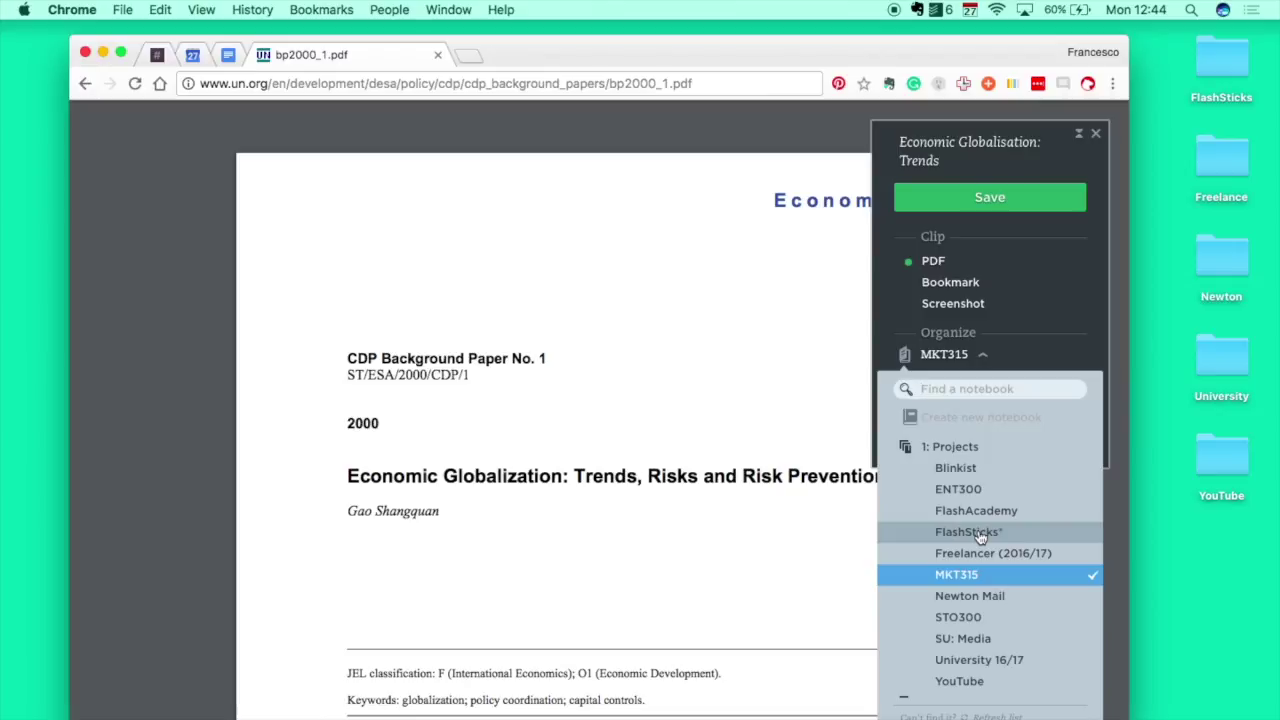
{"action": "scroll", "coordinate": [980, 537], "scroll_direction": "down", "scroll_amount": 5}
{"action": "scroll", "coordinate": [980, 537], "scroll_direction": "up", "scroll_amount": 5}
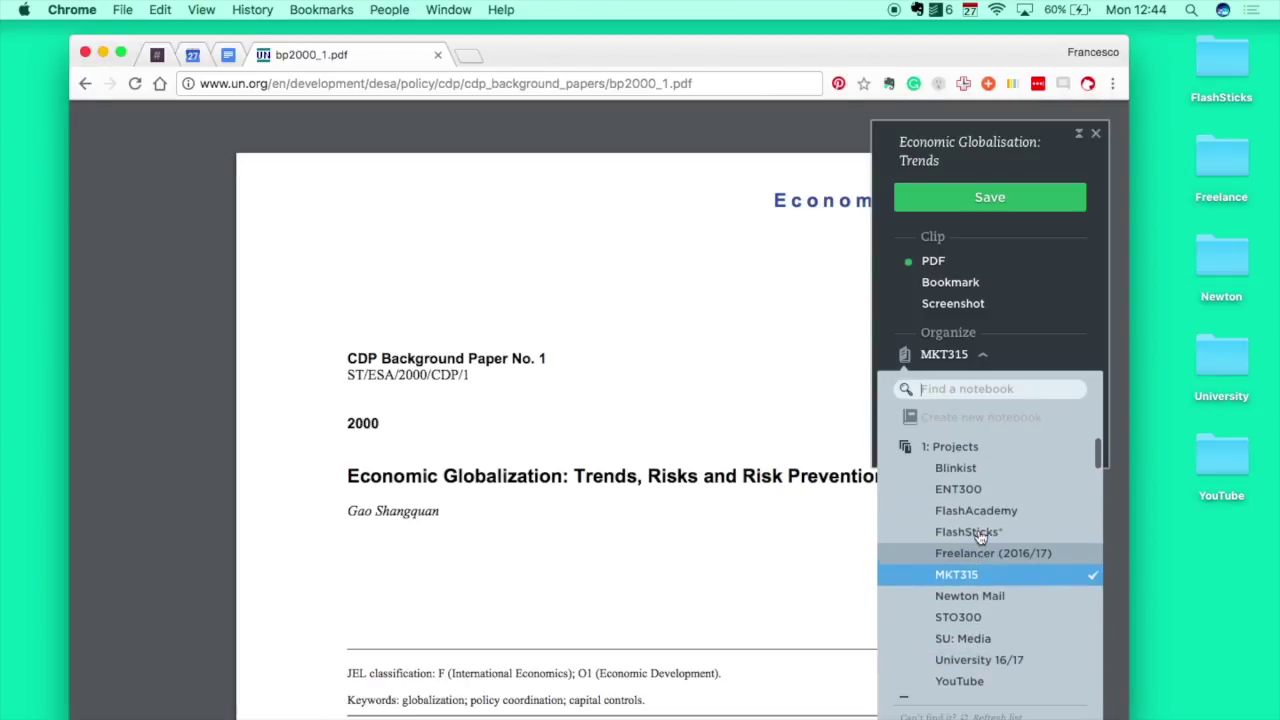
{"action": "scroll", "coordinate": [1012, 575], "scroll_direction": "down", "scroll_amount": 3}
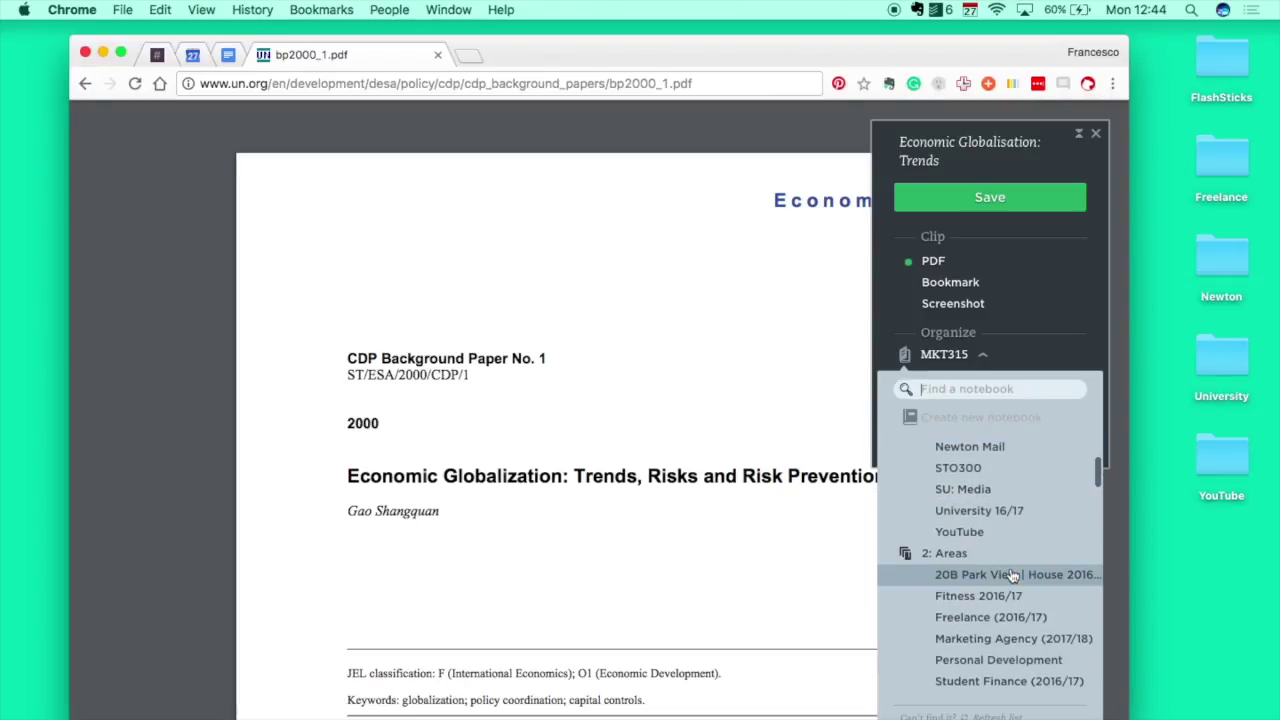
{"action": "scroll", "coordinate": [975, 480], "scroll_direction": "down", "scroll_amount": 2}
{"action": "scroll", "coordinate": [978, 481], "scroll_direction": "up", "scroll_amount": 4}
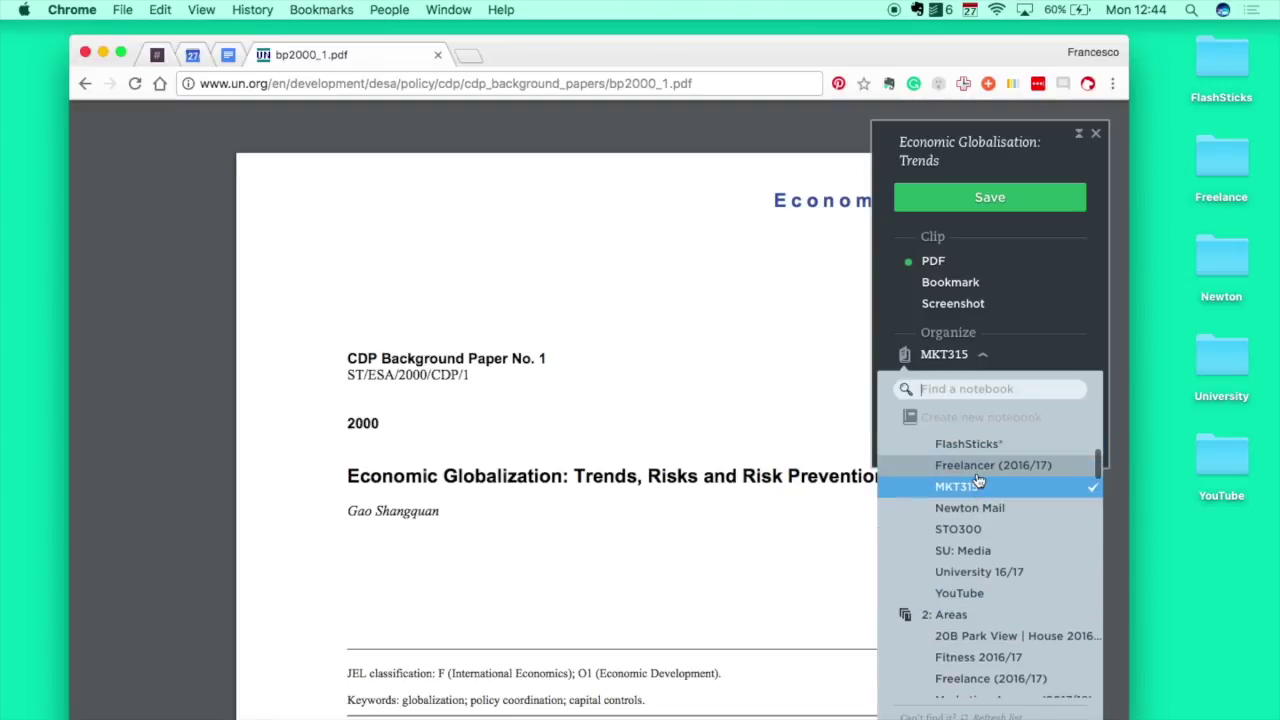
{"action": "left_click", "coordinate": [981, 530]}
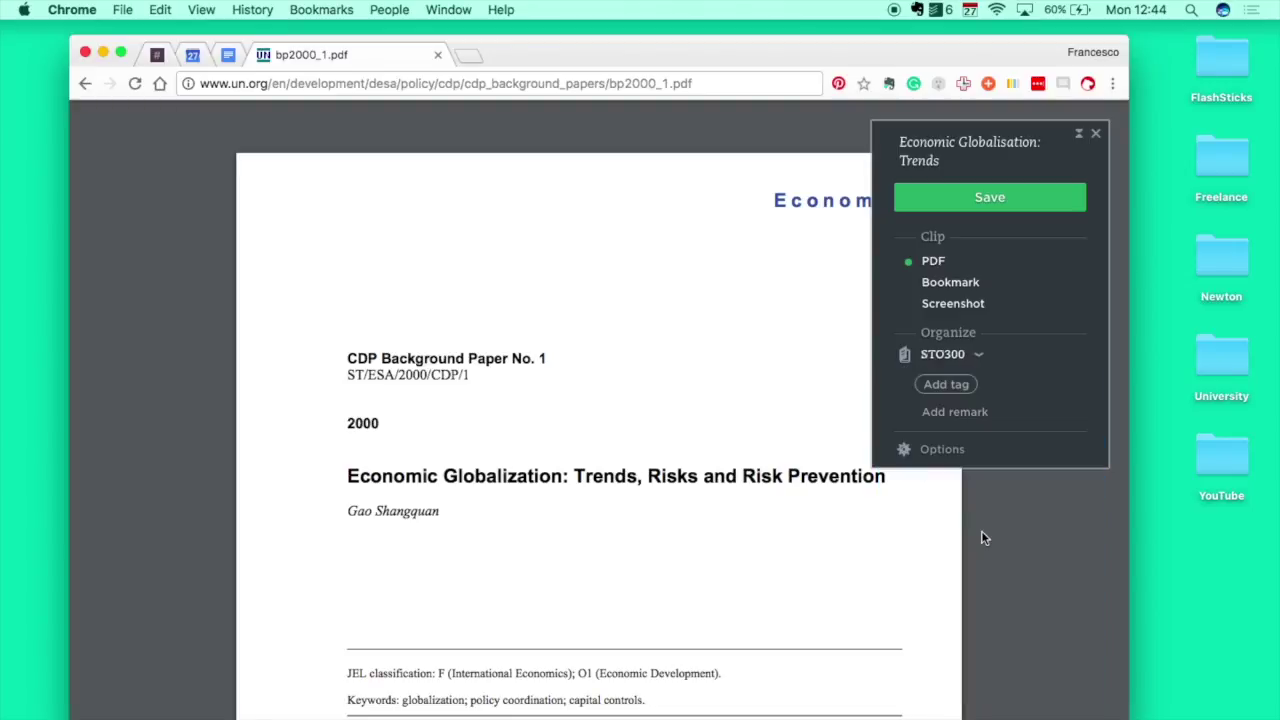
Tag the clip Revision2015
{"action": "left_click", "coordinate": [965, 392]}
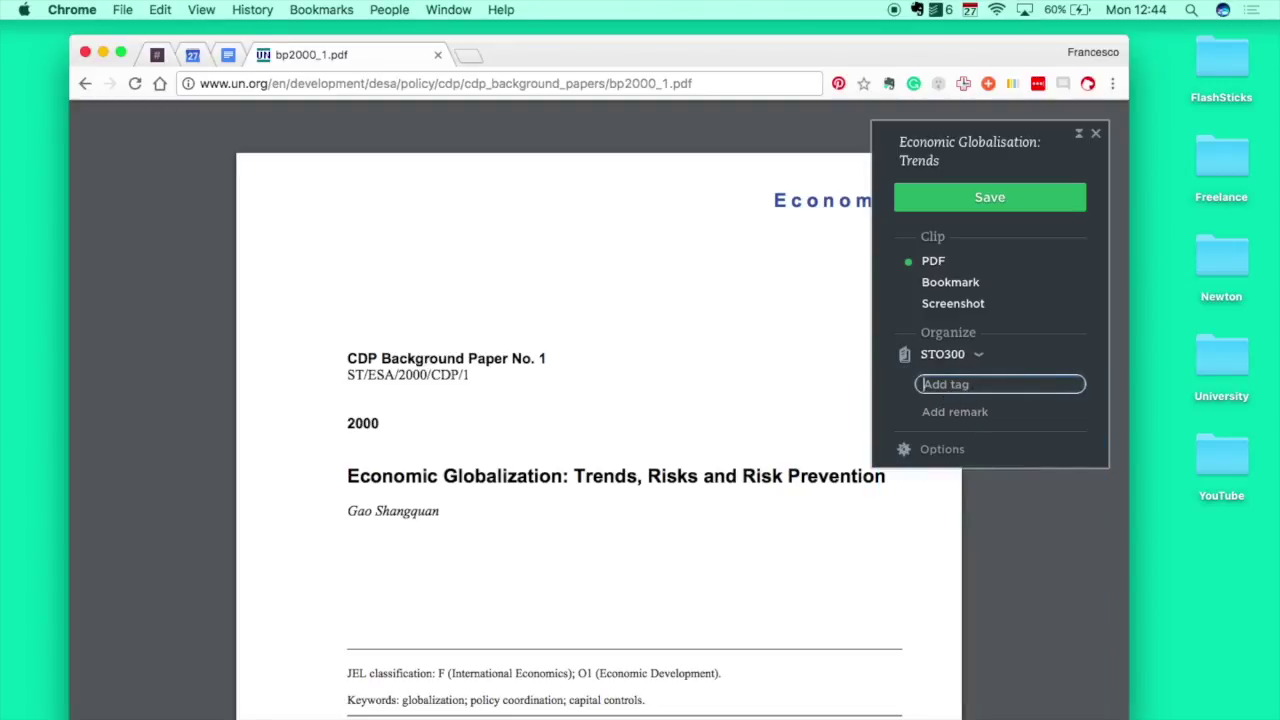
{"action": "type", "text": "rev"}
{"action": "key", "text": "Down"}
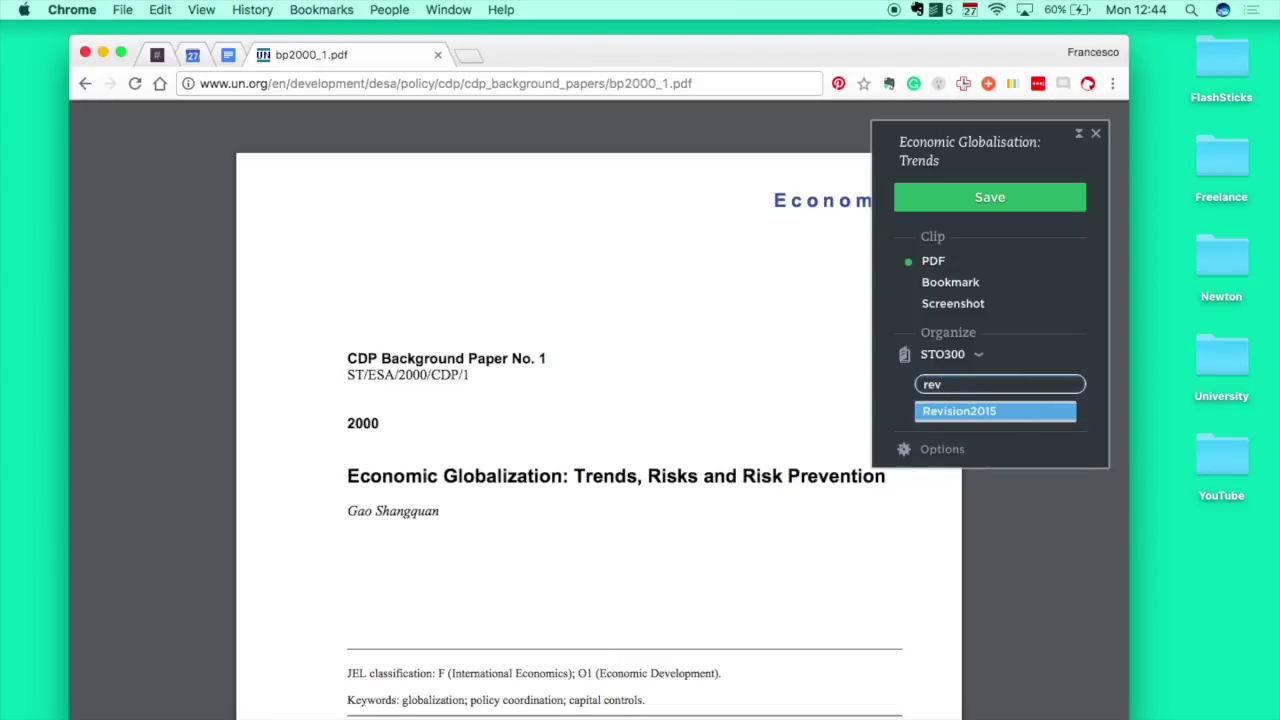
{"action": "key", "text": "Return"}
Look at the remark field and the clipper's Options, then close them
{"action": "left_click", "coordinate": [984, 440]}
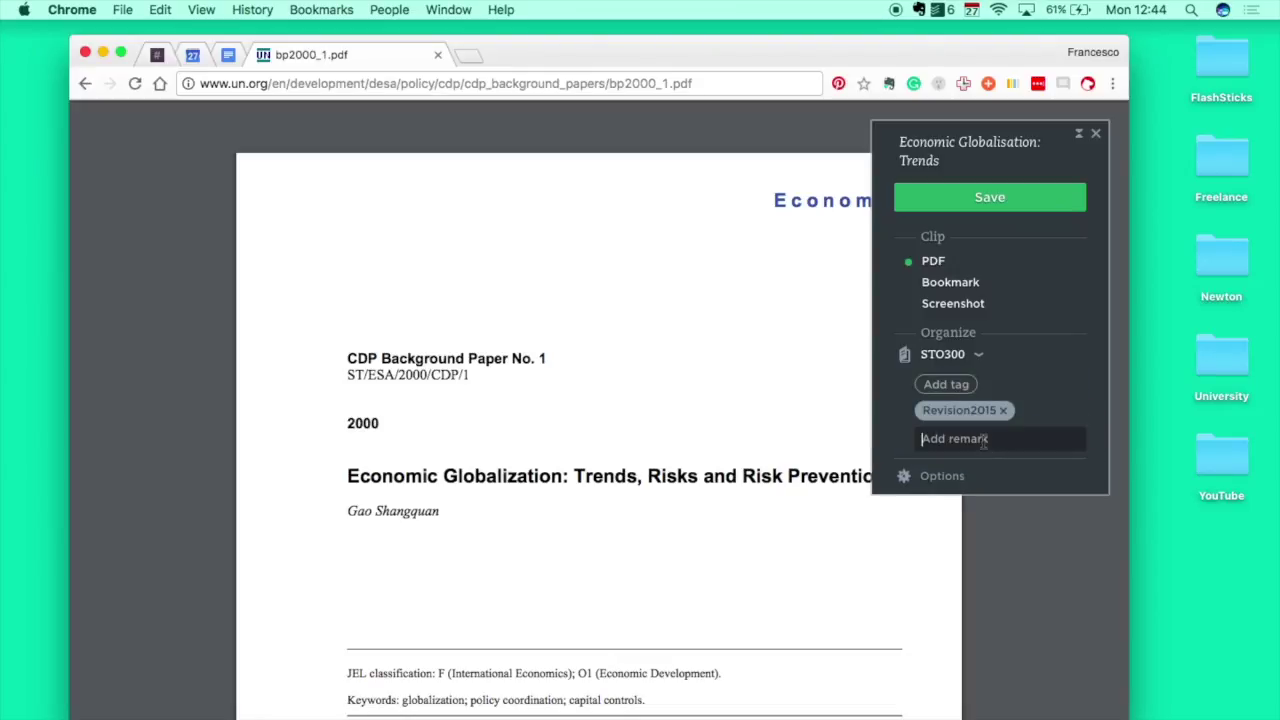
{"action": "left_click", "coordinate": [942, 478]}
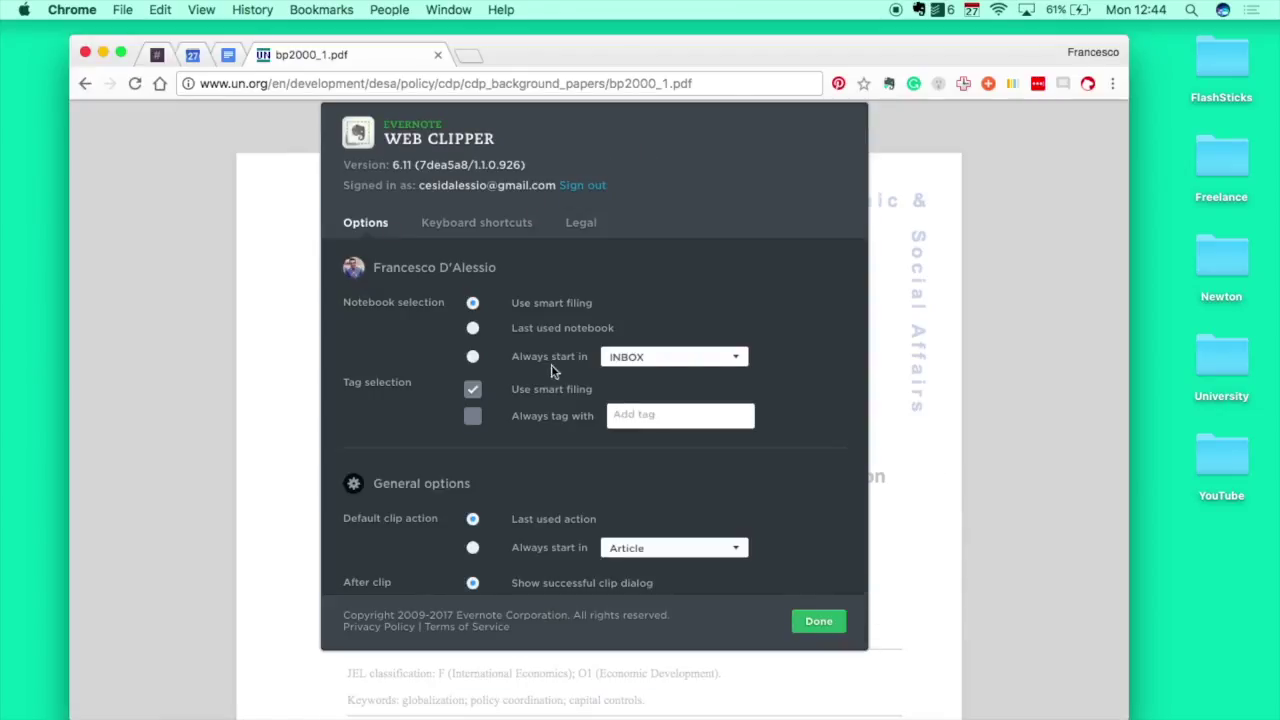
{"action": "left_click", "coordinate": [812, 621]}
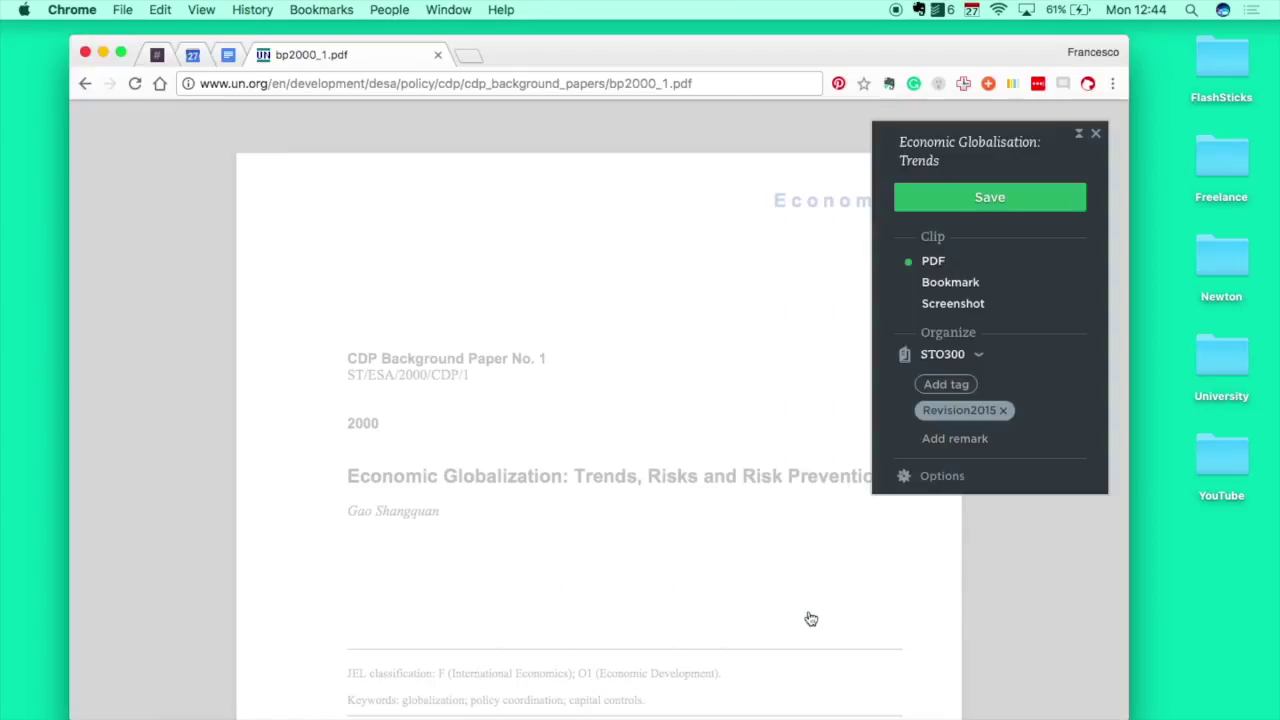
Screenshot the top of the first page and highlight the CDP Background Paper No. 1 heading in yellow
{"action": "left_click", "coordinate": [947, 309]}
{"action": "left_click_drag", "start_coordinate": [324, 278], "coordinate": [813, 540]}
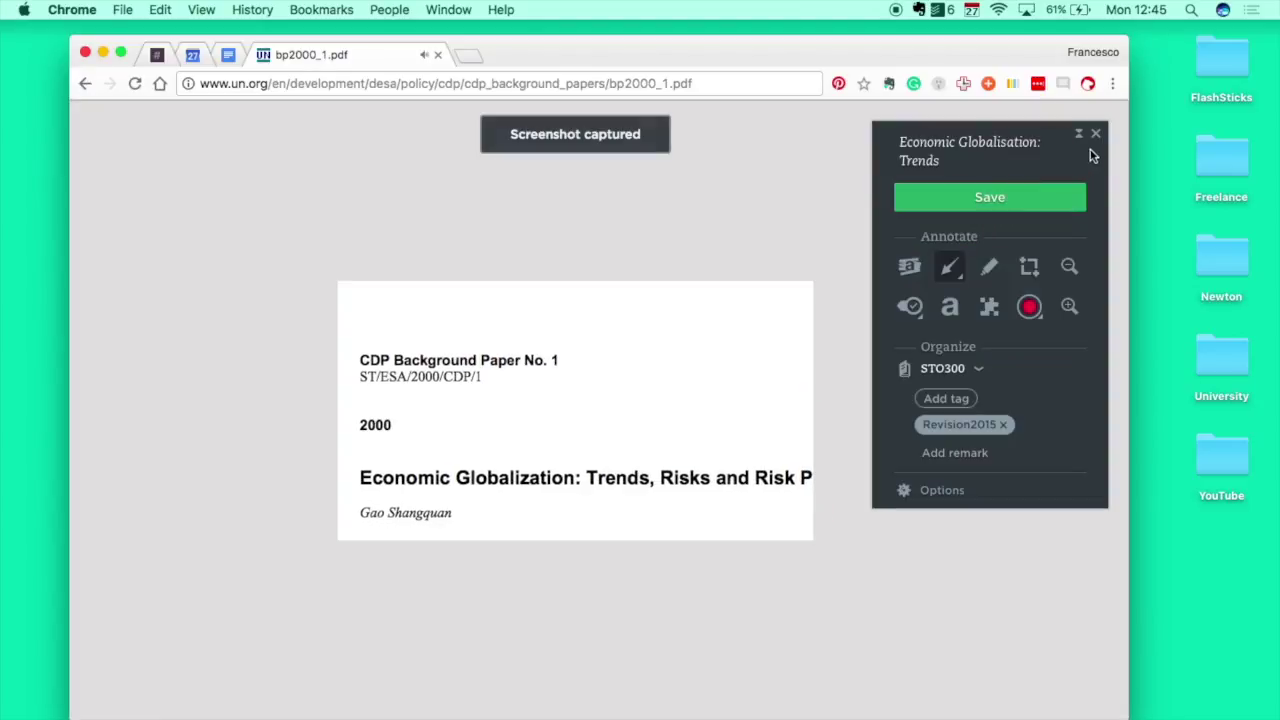
{"action": "left_click", "coordinate": [1029, 306]}
{"action": "left_click", "coordinate": [909, 266]}
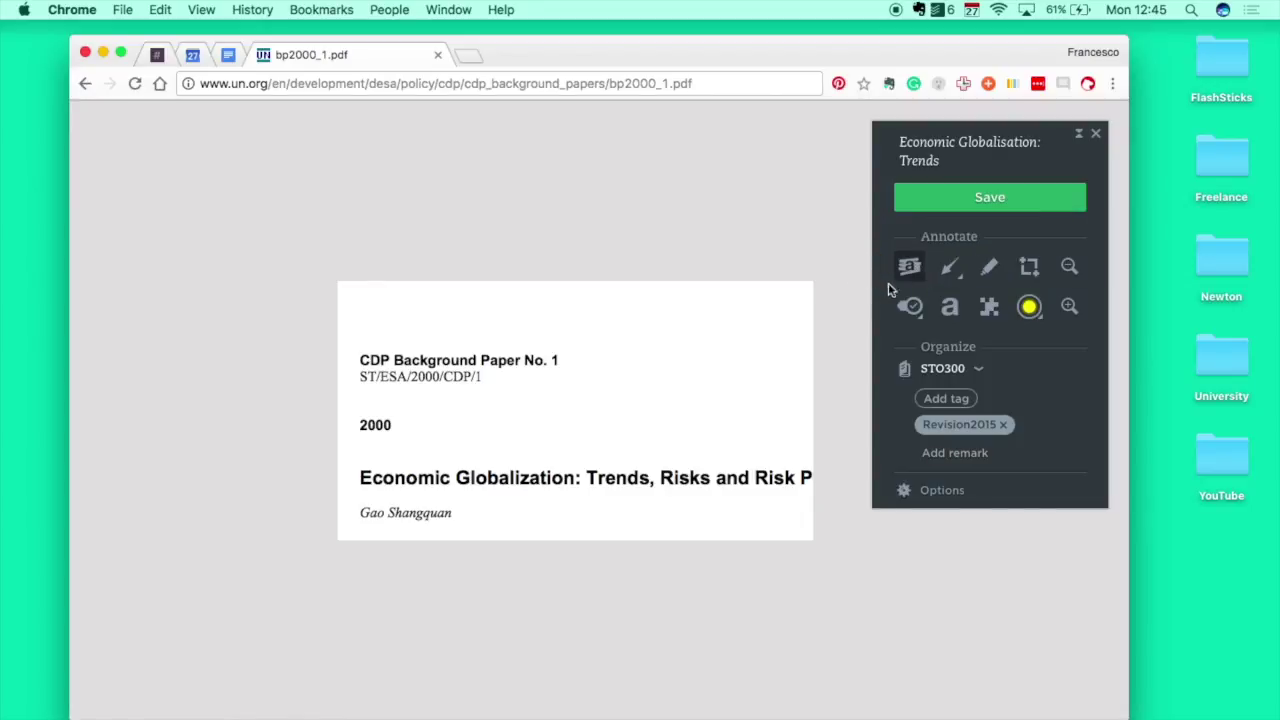
{"action": "left_click_drag", "start_coordinate": [362, 360], "coordinate": [580, 358]}
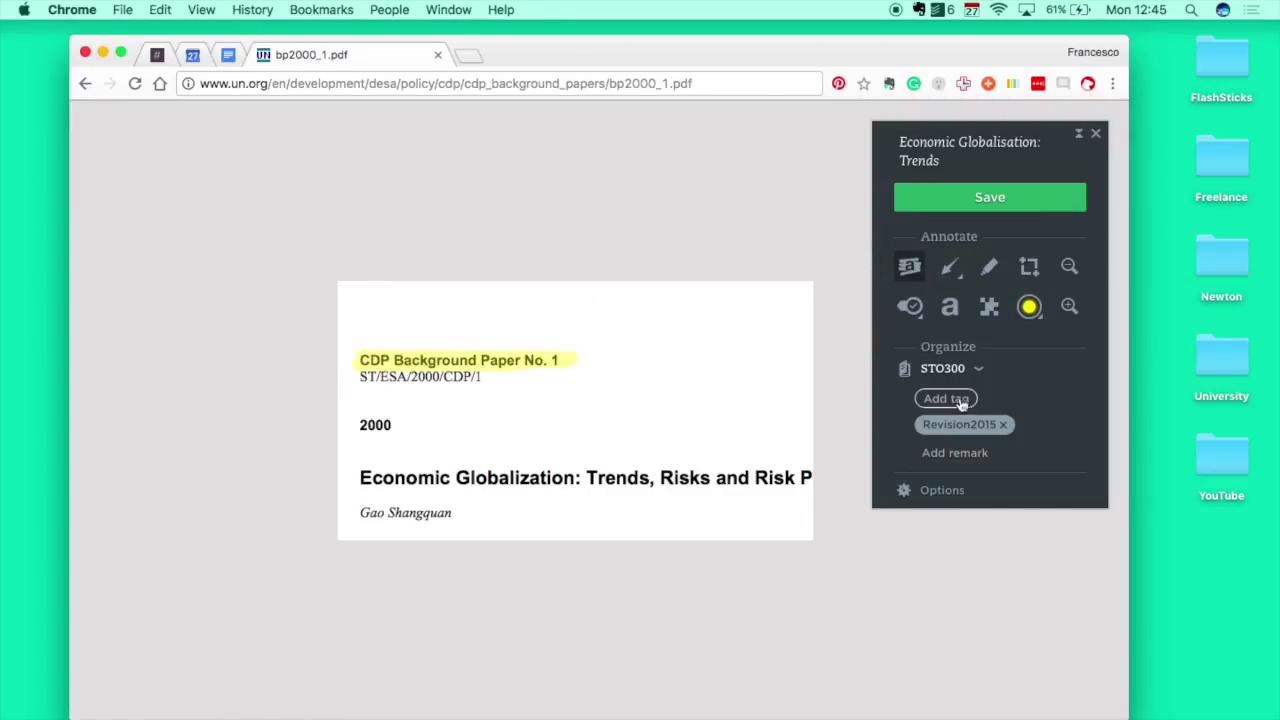
Stamp a red cross beside the heading and a green check on the title
{"action": "left_click", "coordinate": [914, 316]}
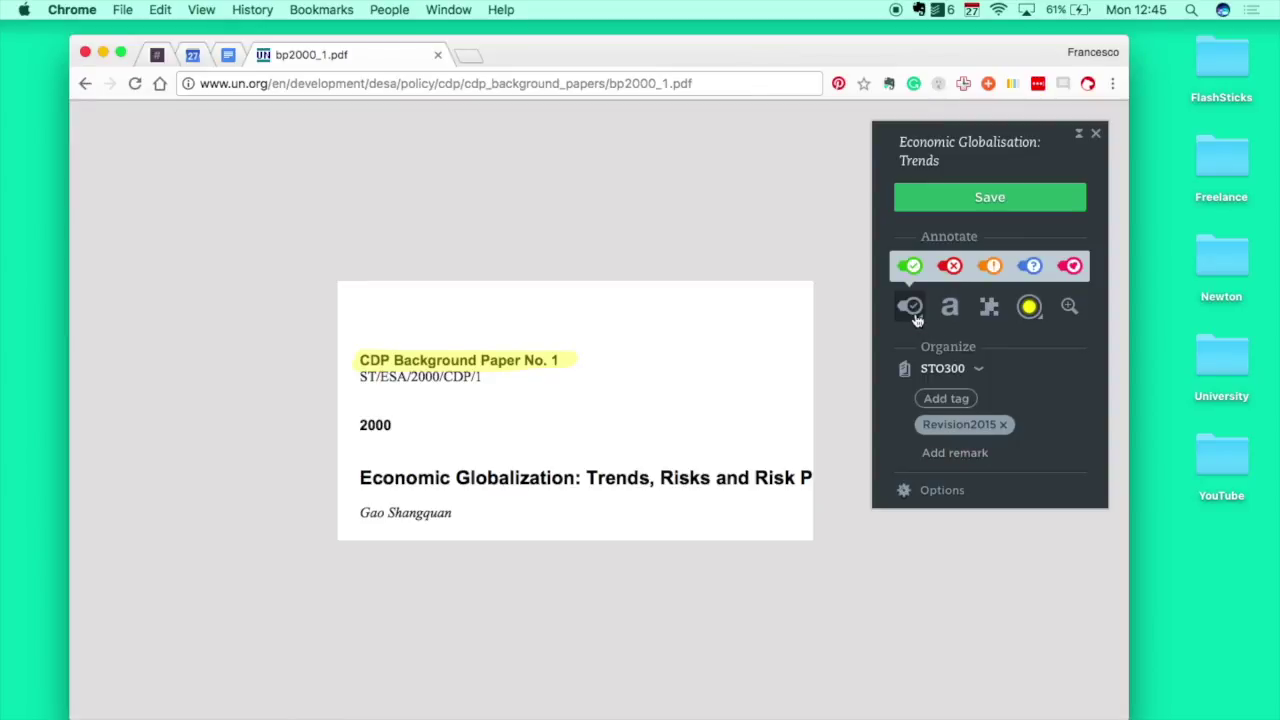
{"action": "left_click", "coordinate": [951, 268]}
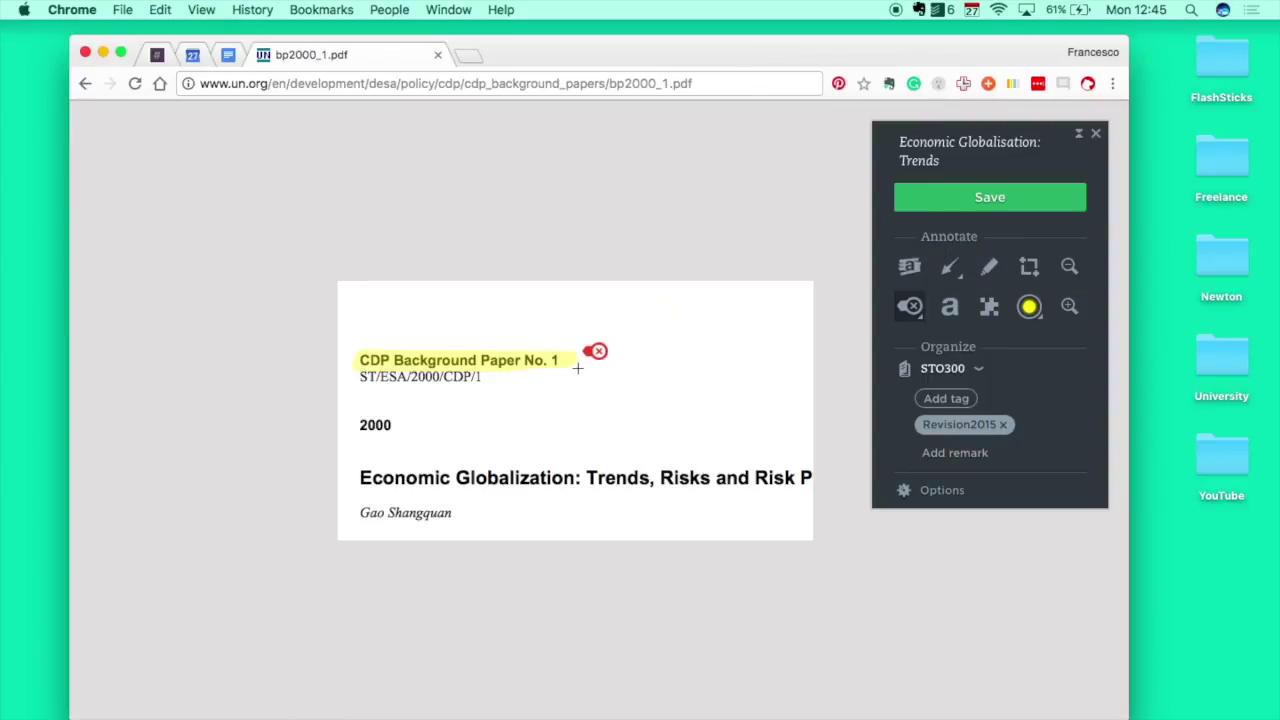
{"action": "left_click", "coordinate": [577, 368]}
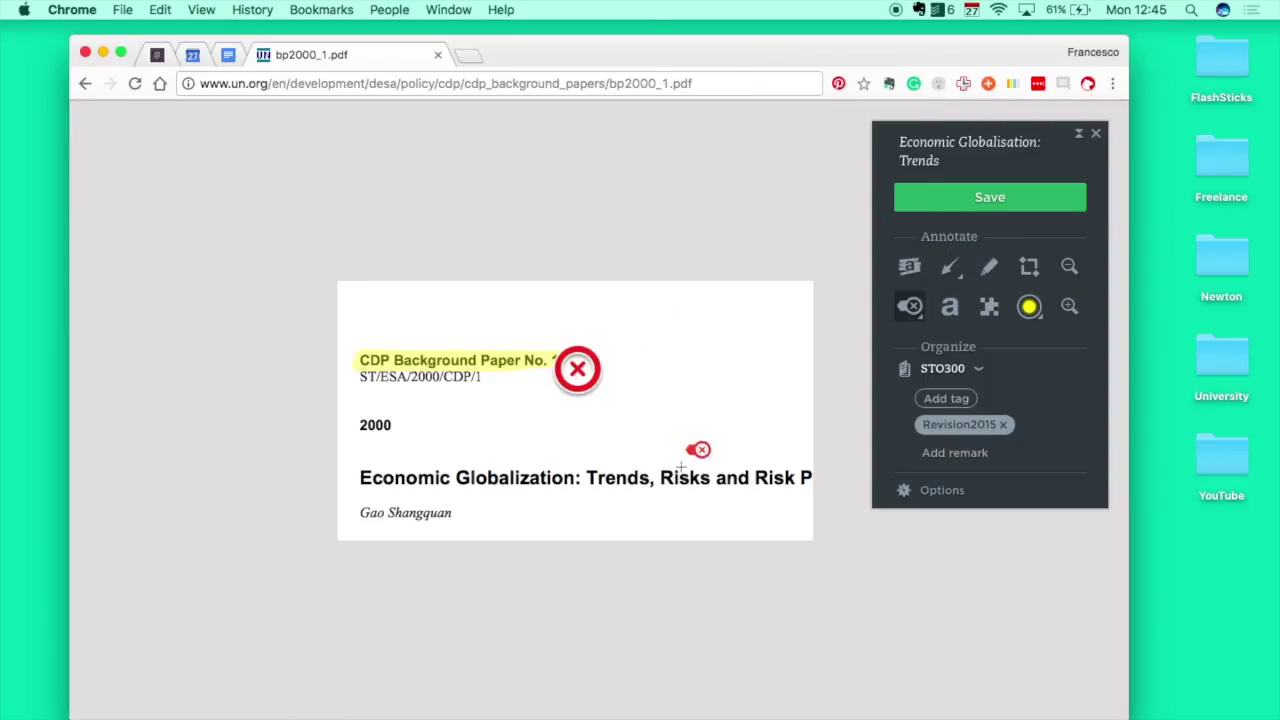
{"action": "left_click", "coordinate": [912, 308]}
{"action": "left_click", "coordinate": [906, 264]}
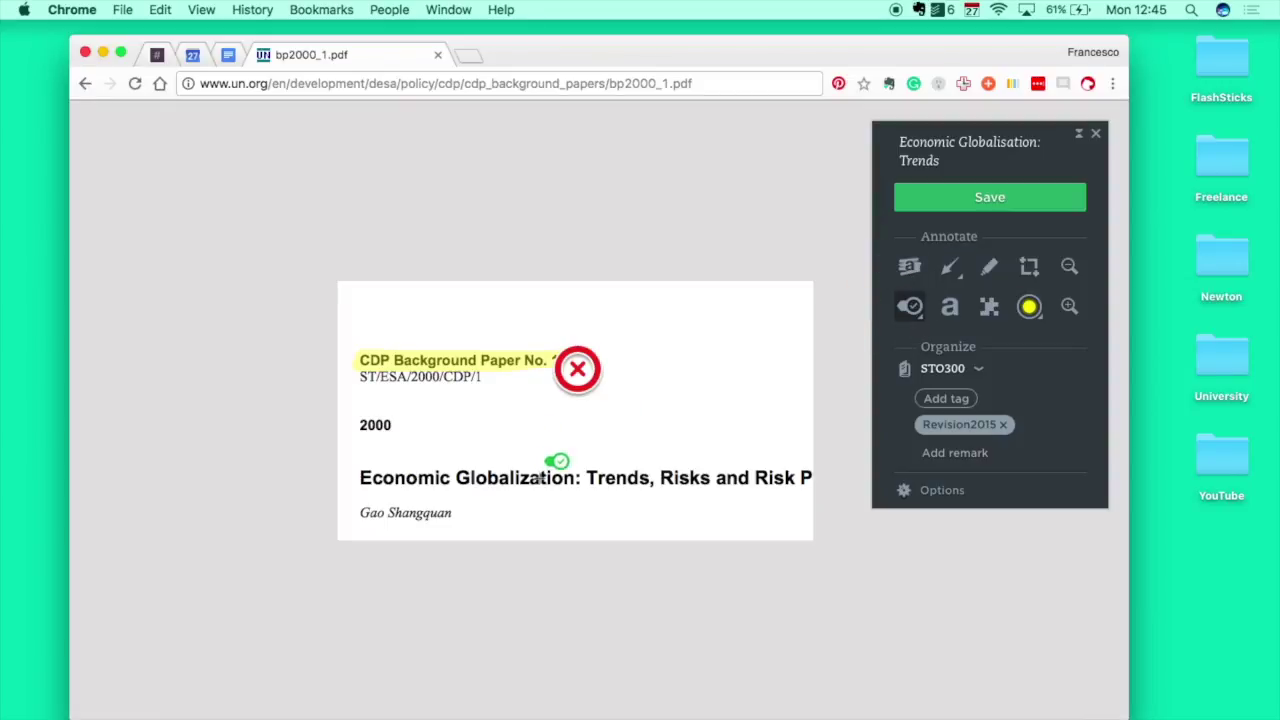
{"action": "left_click", "coordinate": [568, 481]}
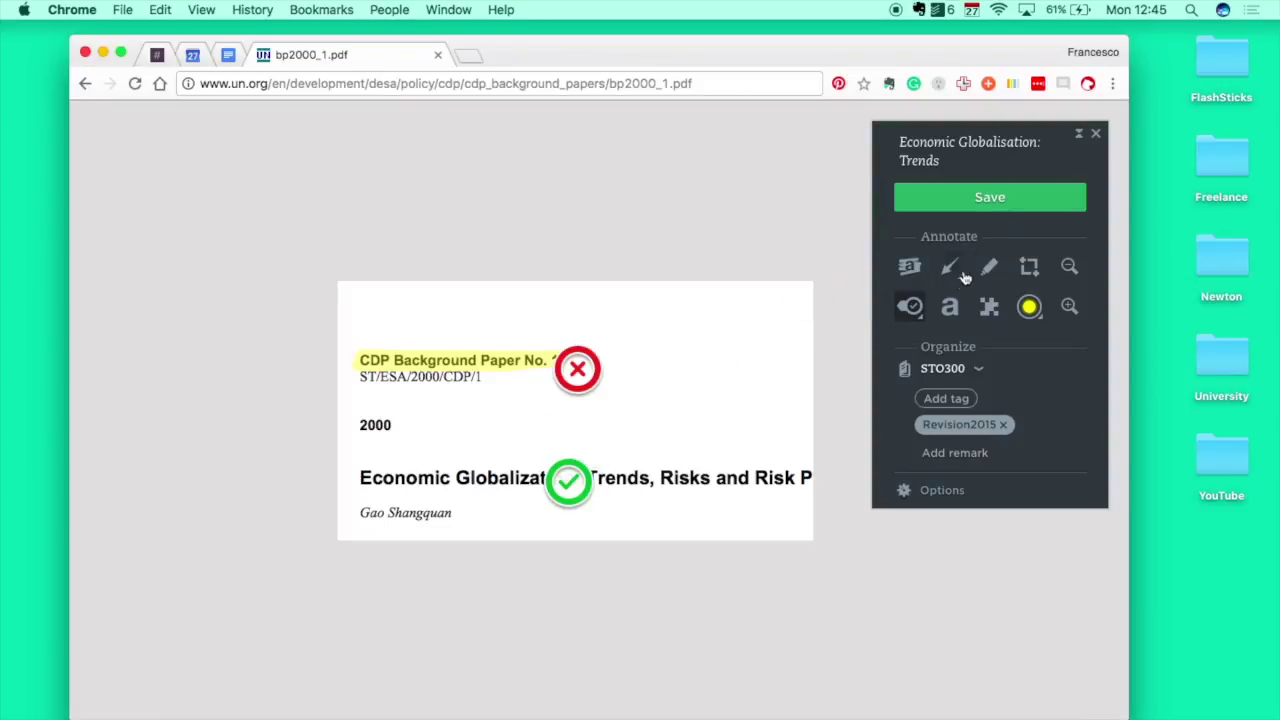
Collapse and re-expand the clipper, then close it without saving
{"action": "left_click", "coordinate": [1080, 136]}
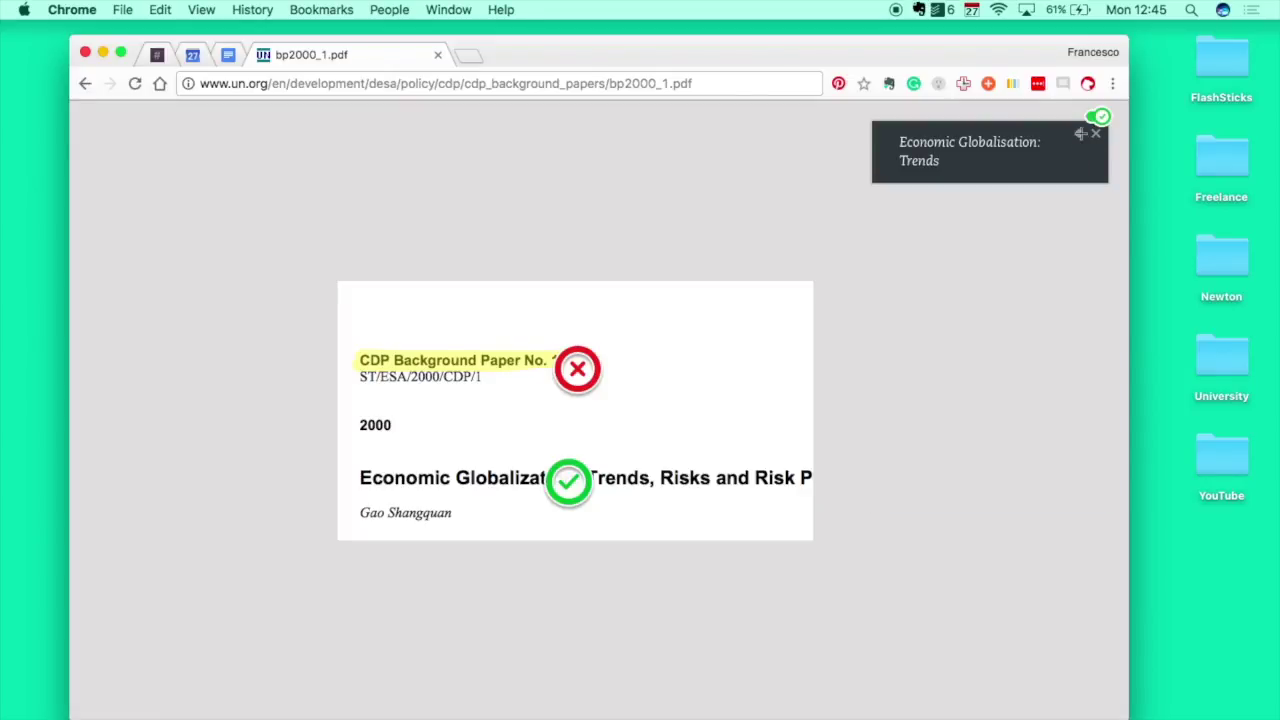
{"action": "left_click", "coordinate": [1080, 134]}
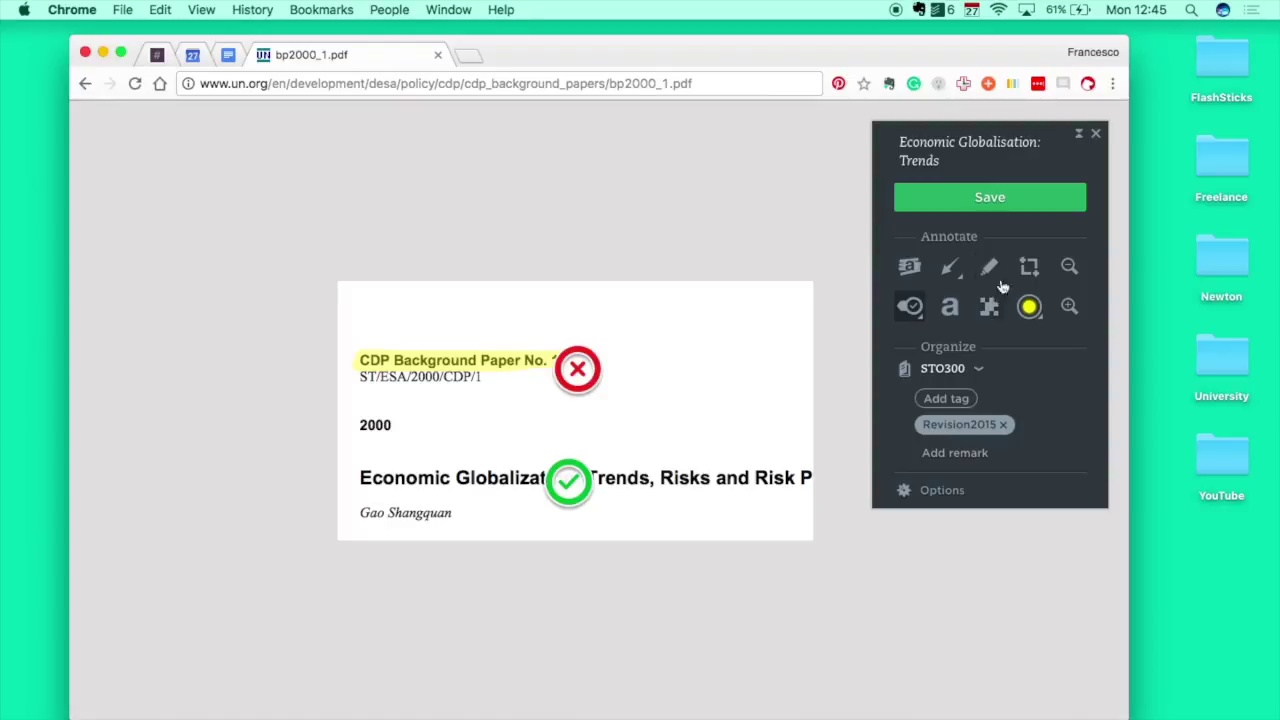
{"action": "left_click", "coordinate": [1096, 133]}
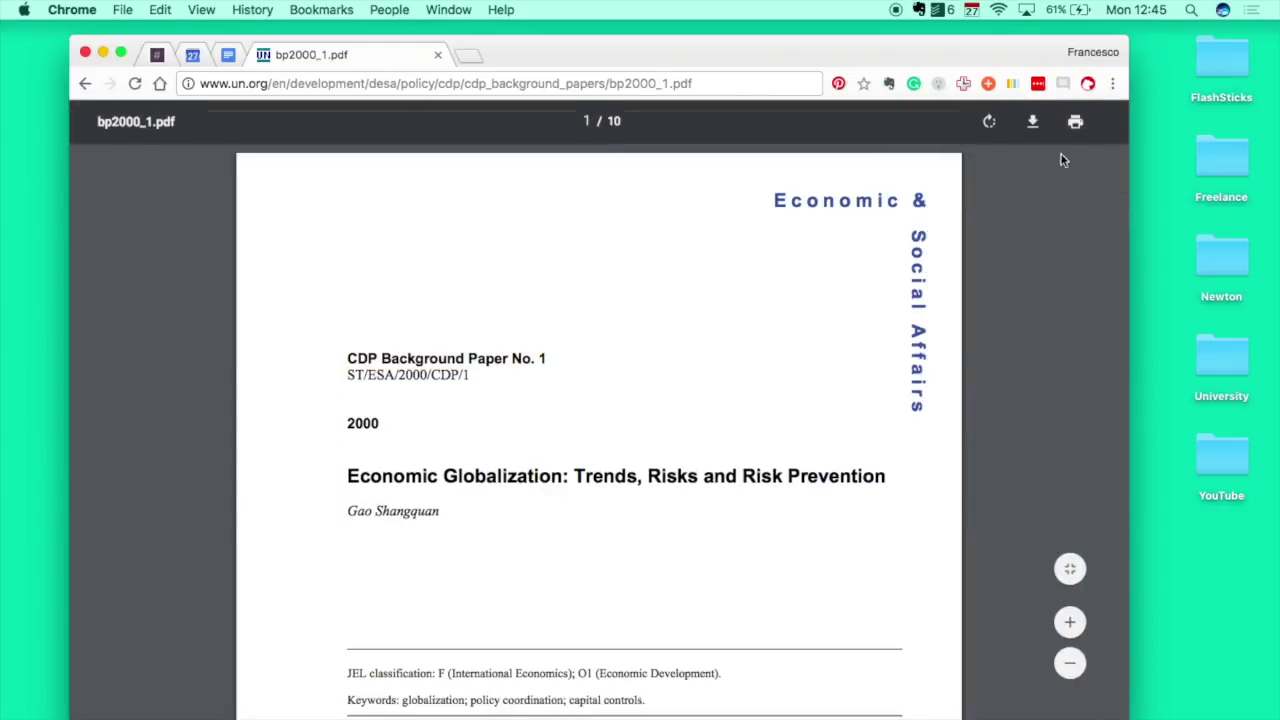
Clip the UN PDF into STO300 under the title 'Economic Globalisation' and save it
{"action": "left_click", "coordinate": [889, 84]}
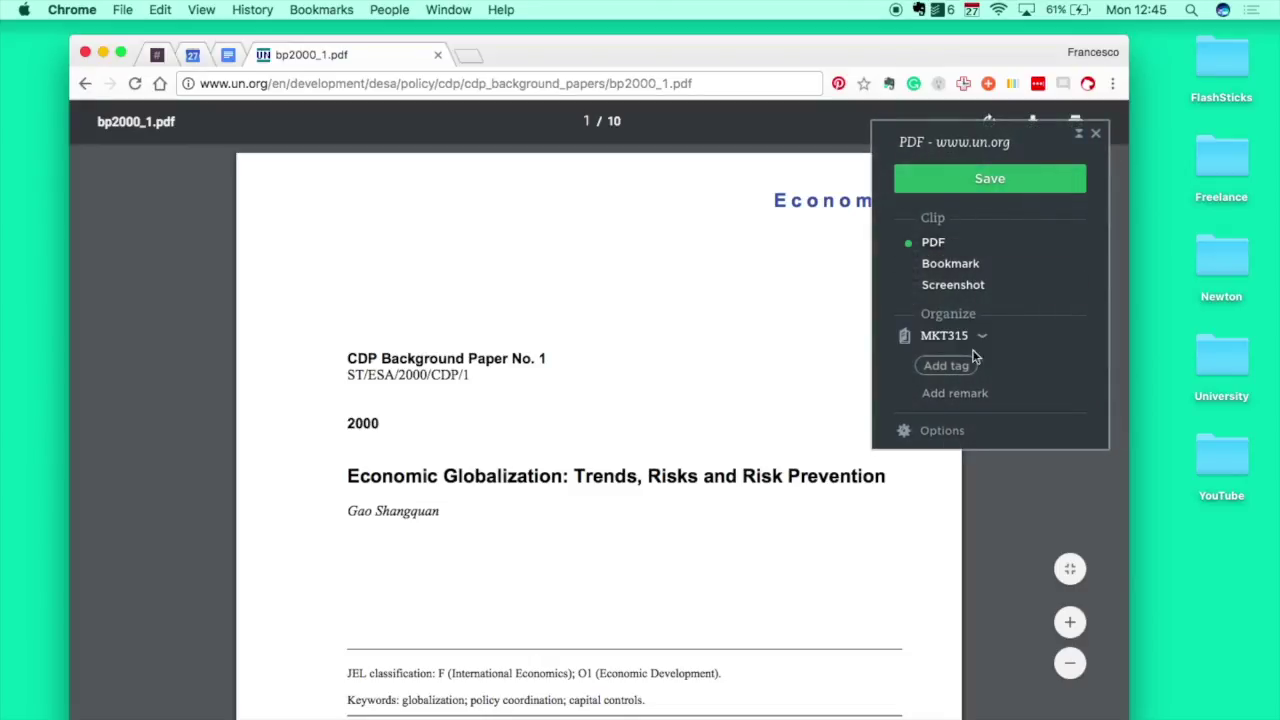
{"action": "left_click", "coordinate": [962, 340]}
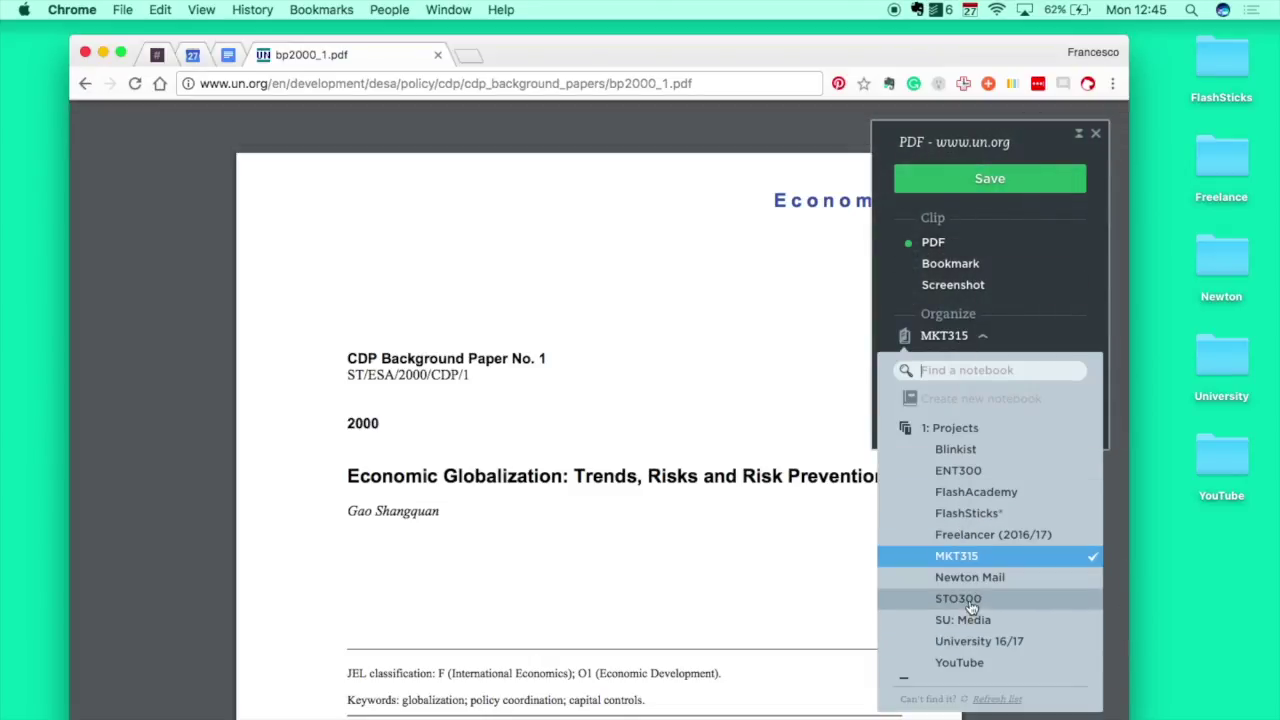
{"action": "left_click", "coordinate": [950, 517]}
{"action": "left_click", "coordinate": [975, 142]}
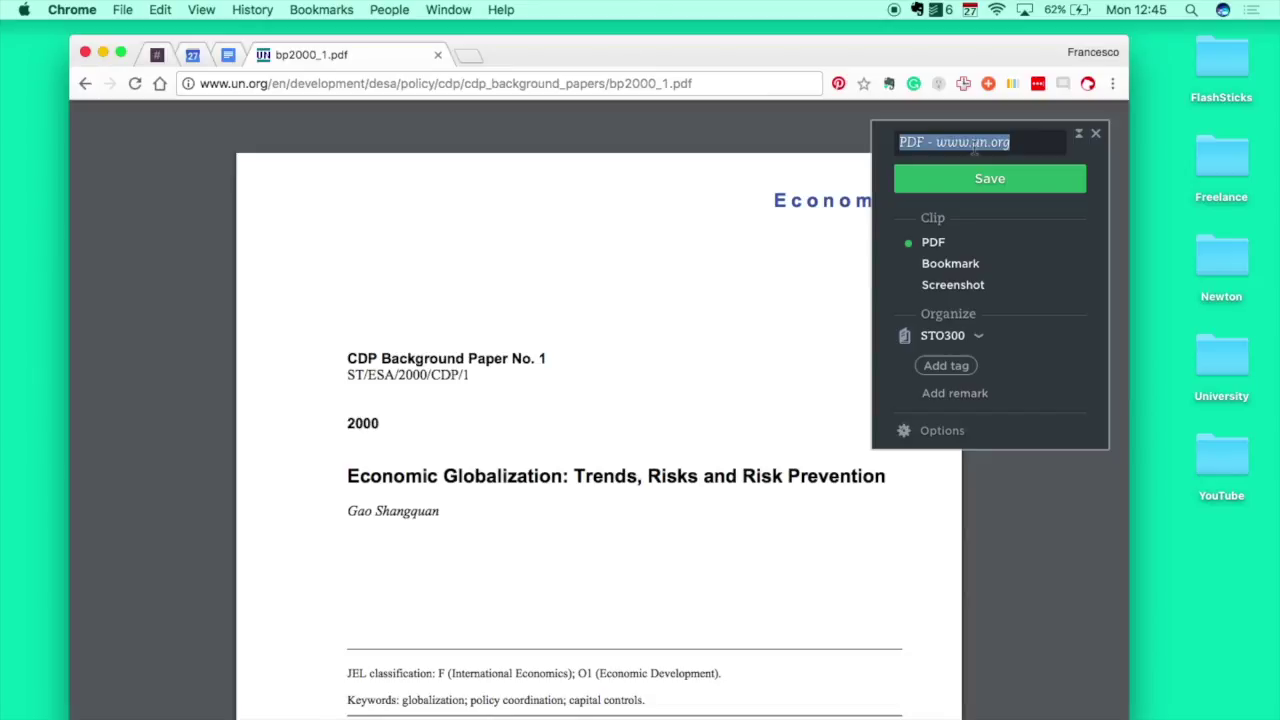
{"action": "type", "text": "Economic G"}
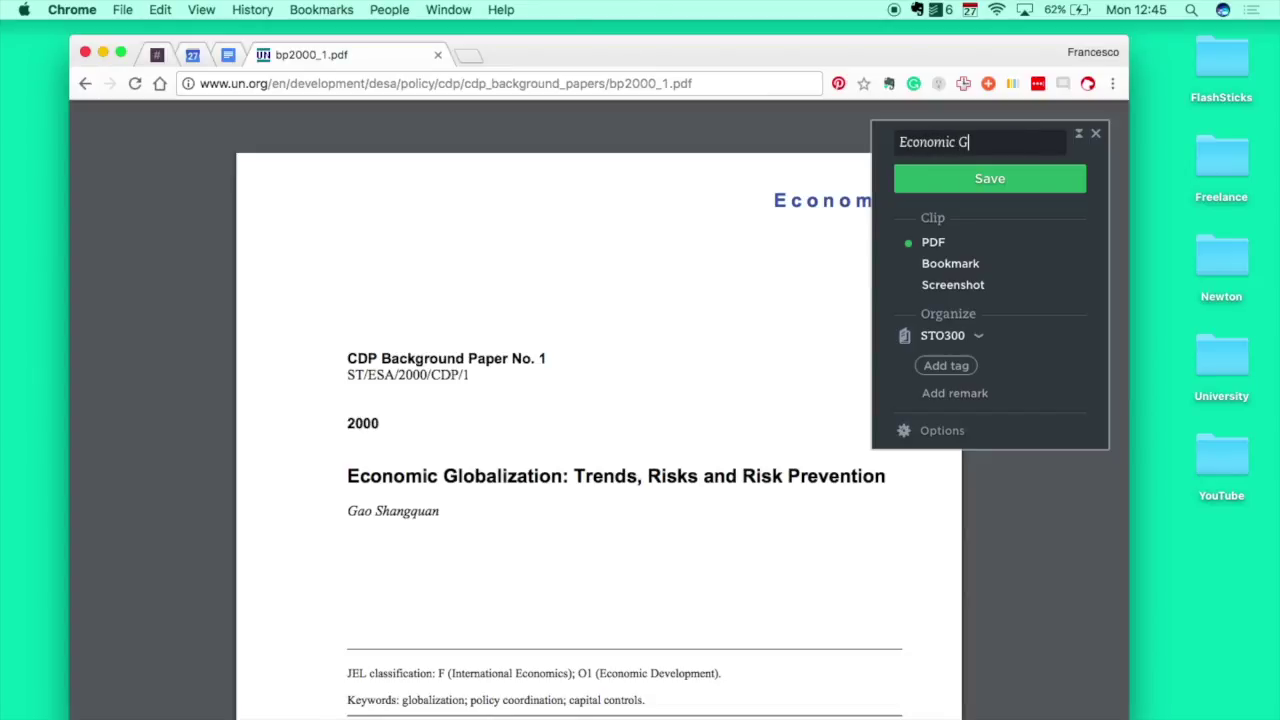
{"action": "type", "text": "lobalisation"}
{"action": "key", "text": "Return"}
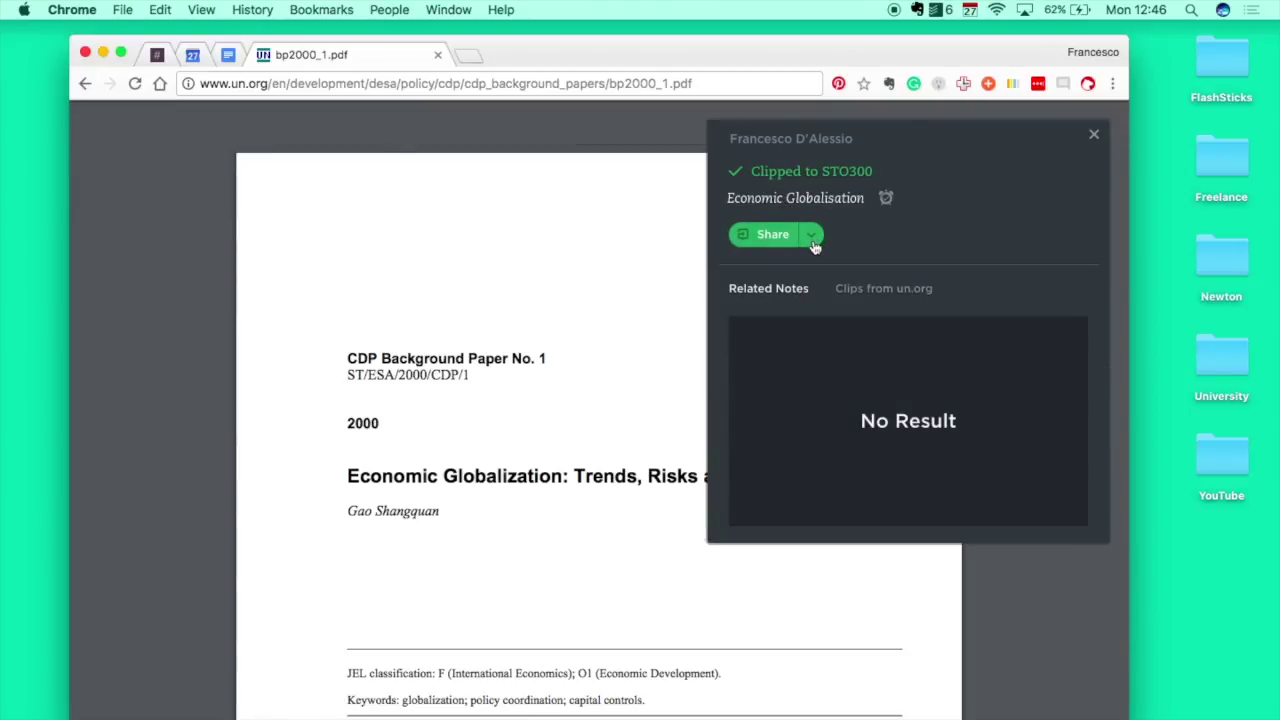
Give the Economic Globalisation note a reminder for tomorrow, then minimise Chrome
{"action": "left_click", "coordinate": [813, 240]}
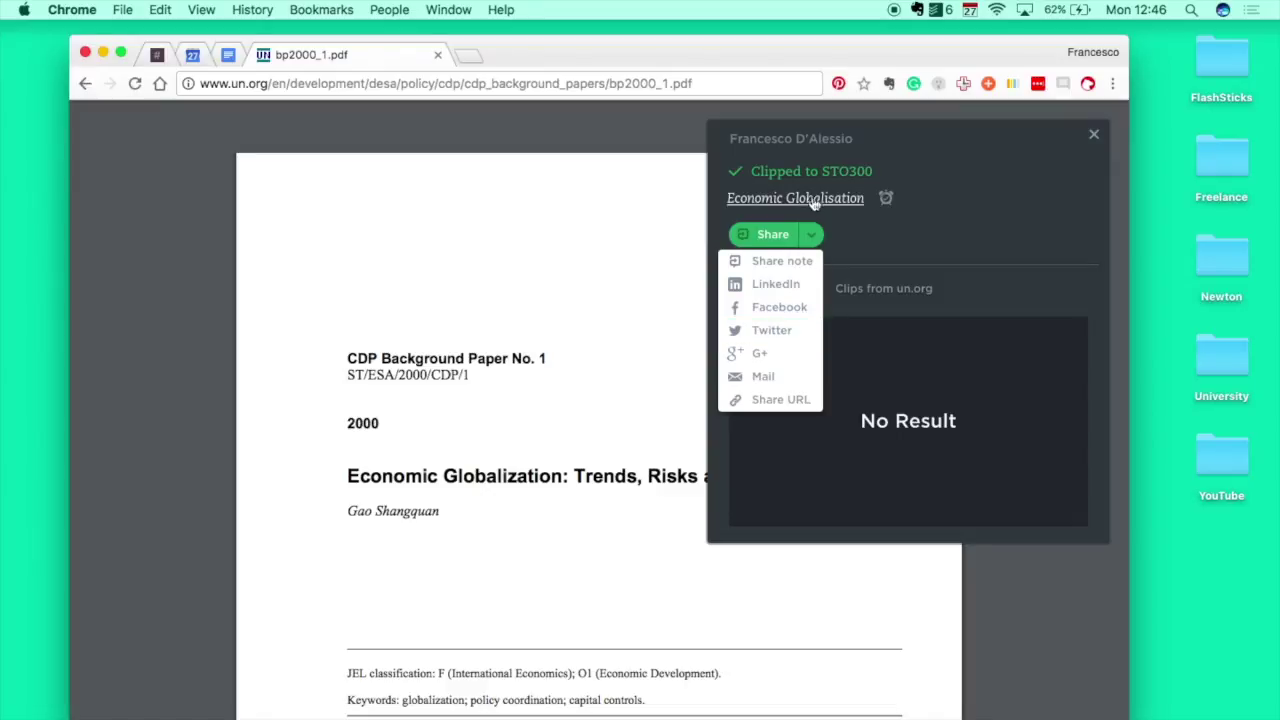
{"action": "left_click", "coordinate": [886, 199]}
{"action": "left_click", "coordinate": [884, 267]}
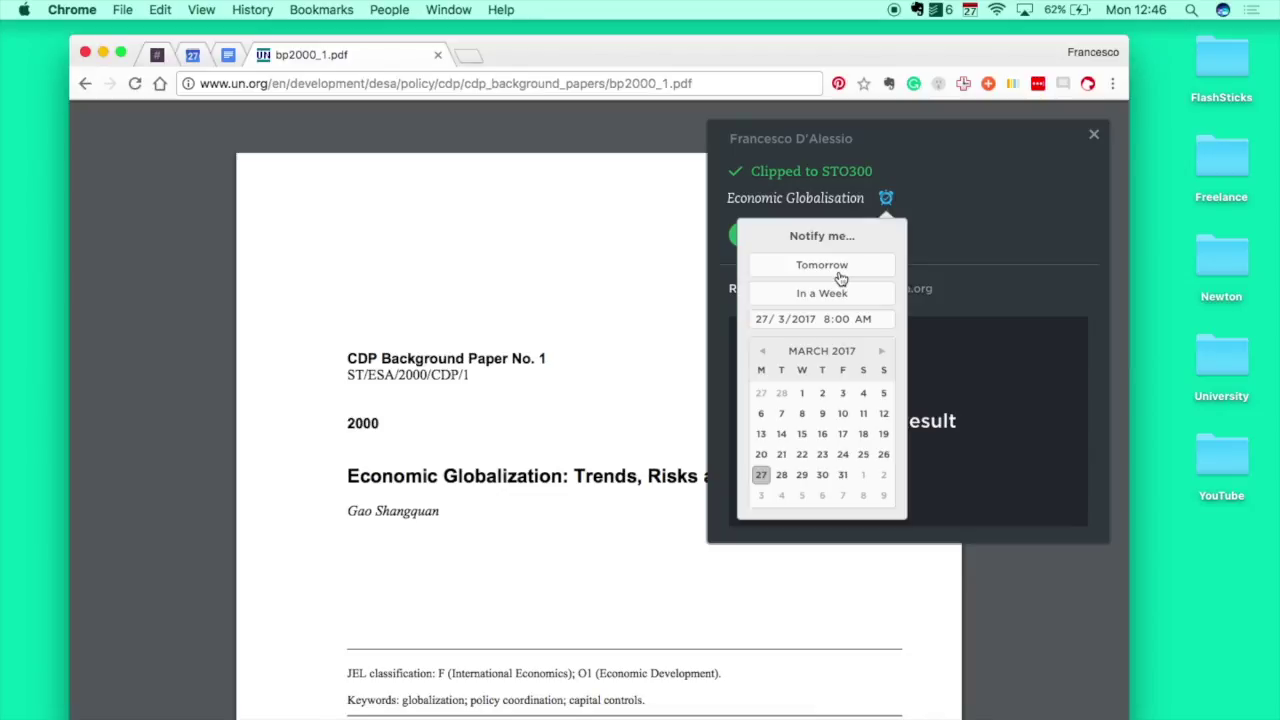
{"action": "left_click", "coordinate": [841, 278]}
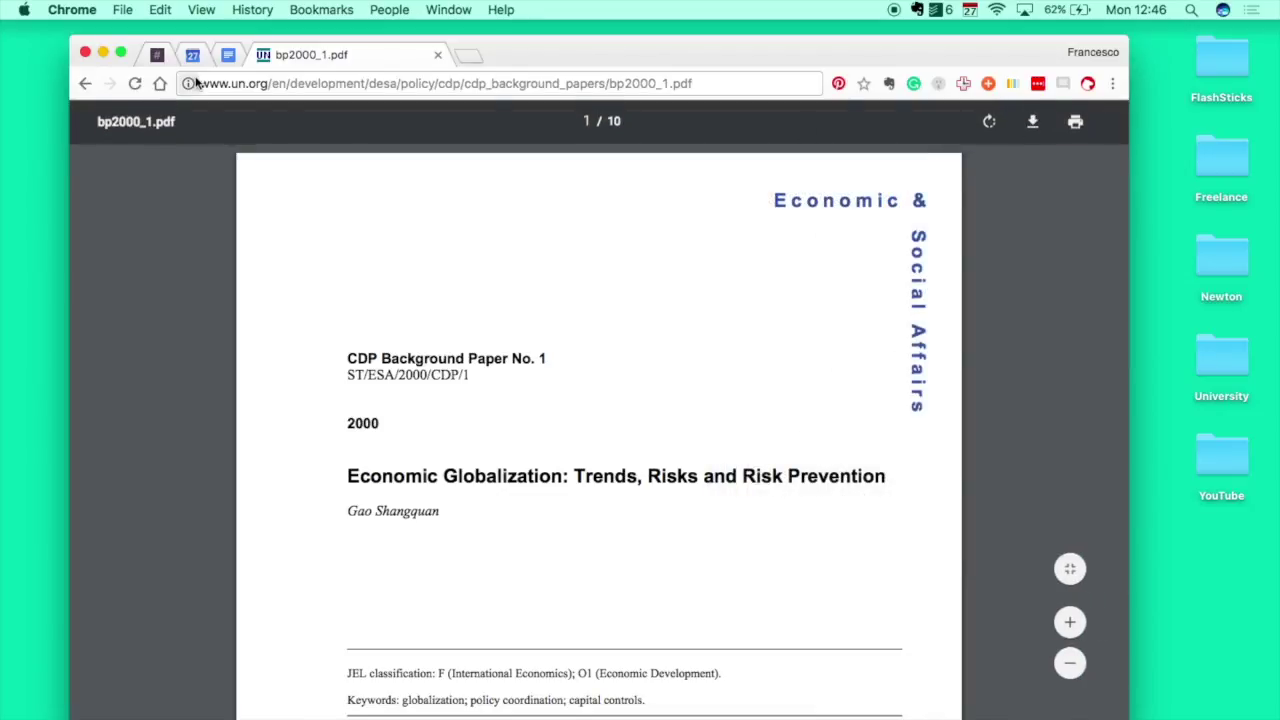
{"action": "left_click", "coordinate": [104, 53]}
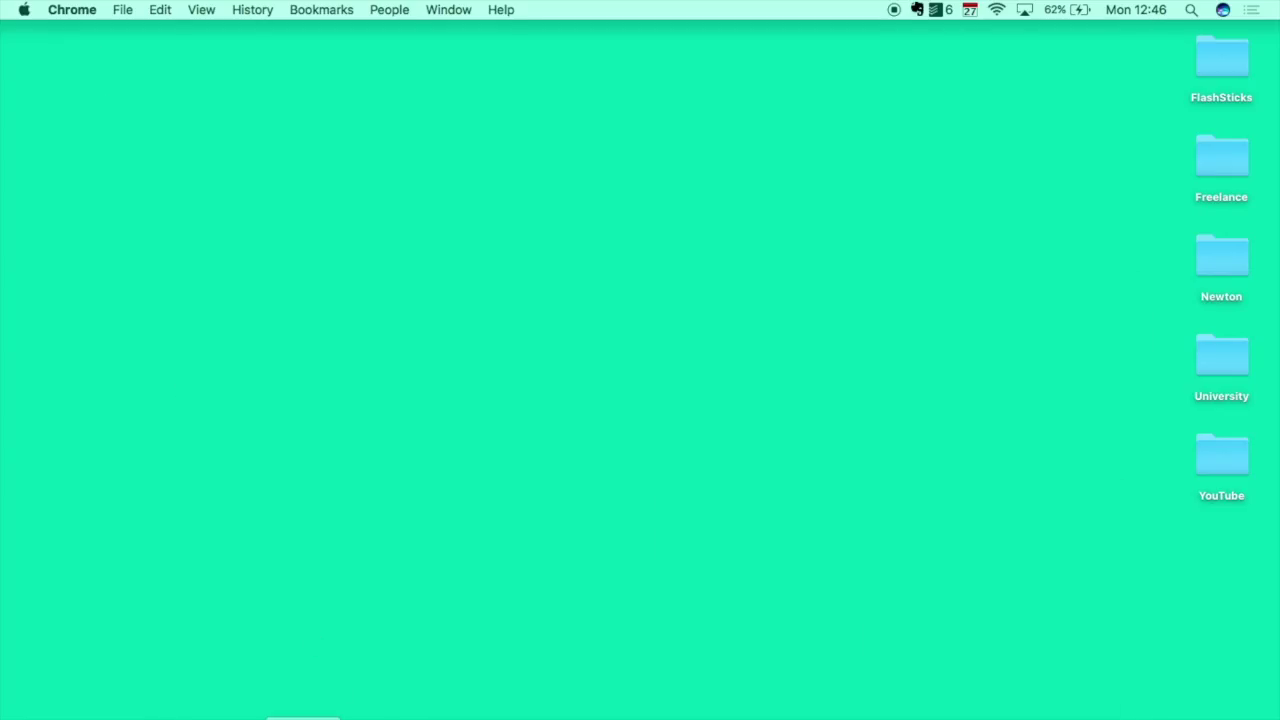
Bring up Evernote as a normal window and scroll through the Economic Globalisation note
{"action": "key", "text": "ctrl+Left"}
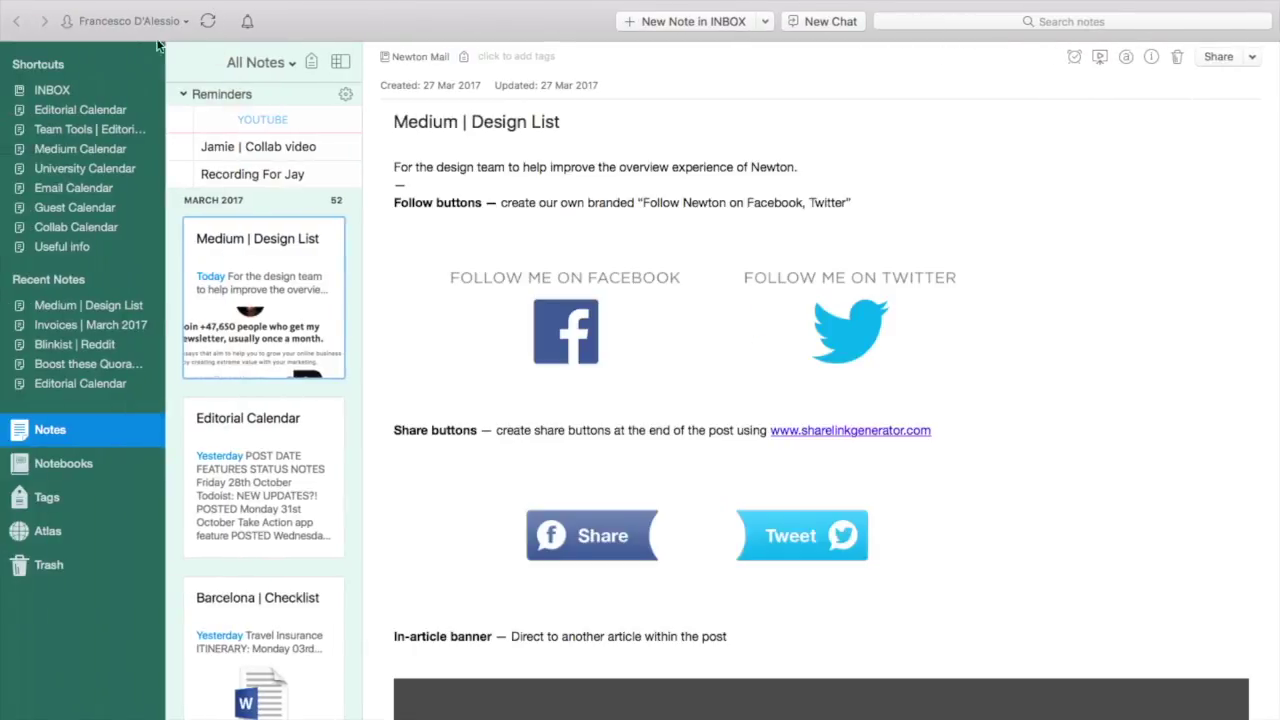
{"action": "left_click", "coordinate": [50, 28]}
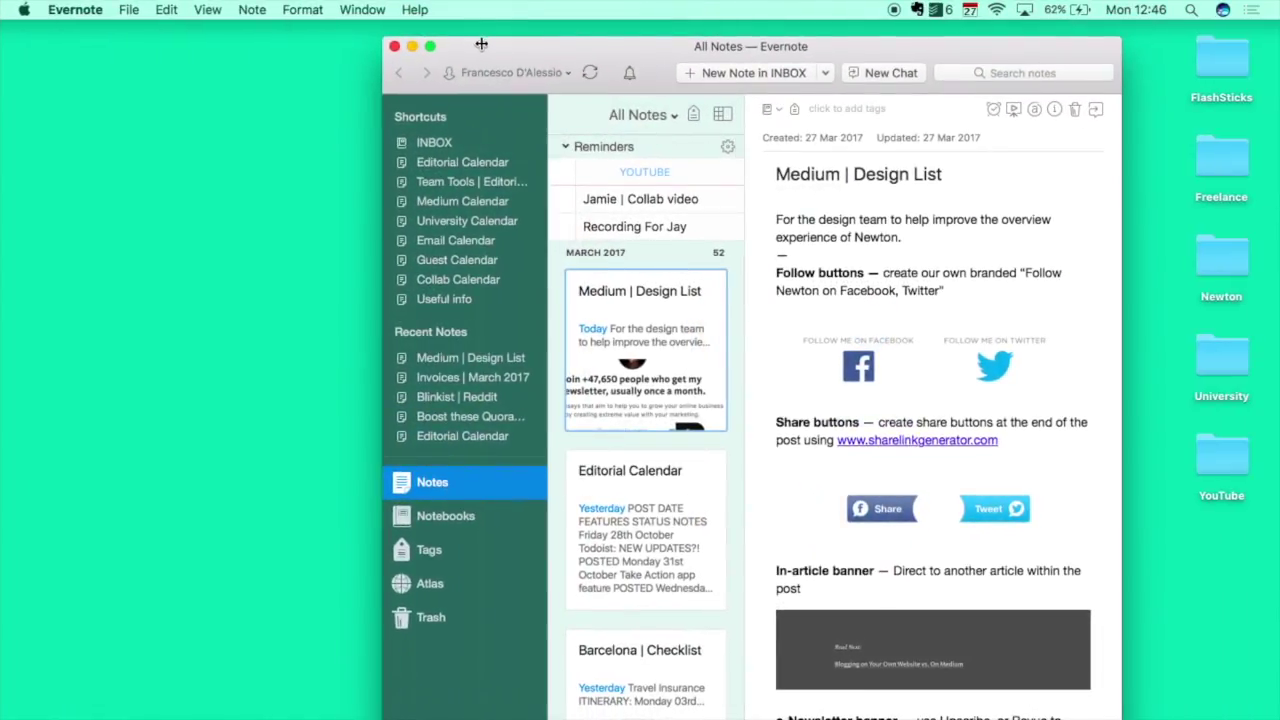
{"action": "scroll", "coordinate": [780, 386], "scroll_direction": "down", "scroll_amount": 5}
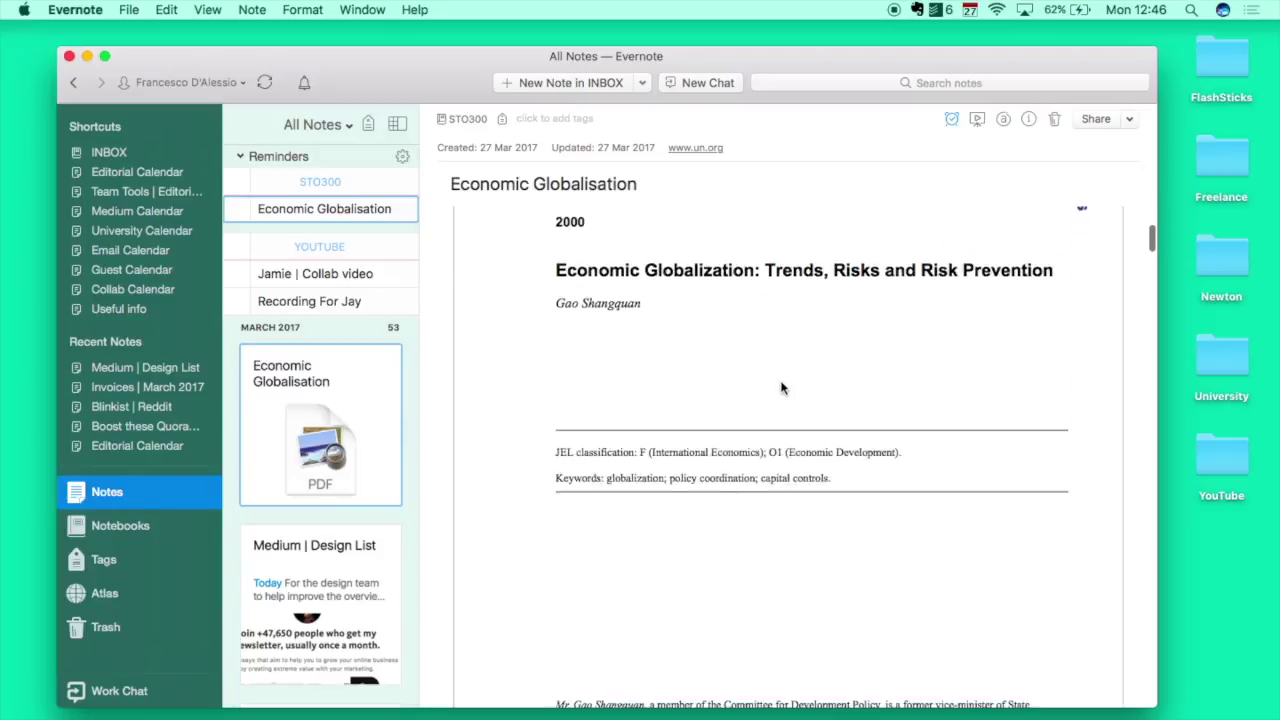
{"action": "scroll", "coordinate": [780, 386], "scroll_direction": "up", "scroll_amount": 5}
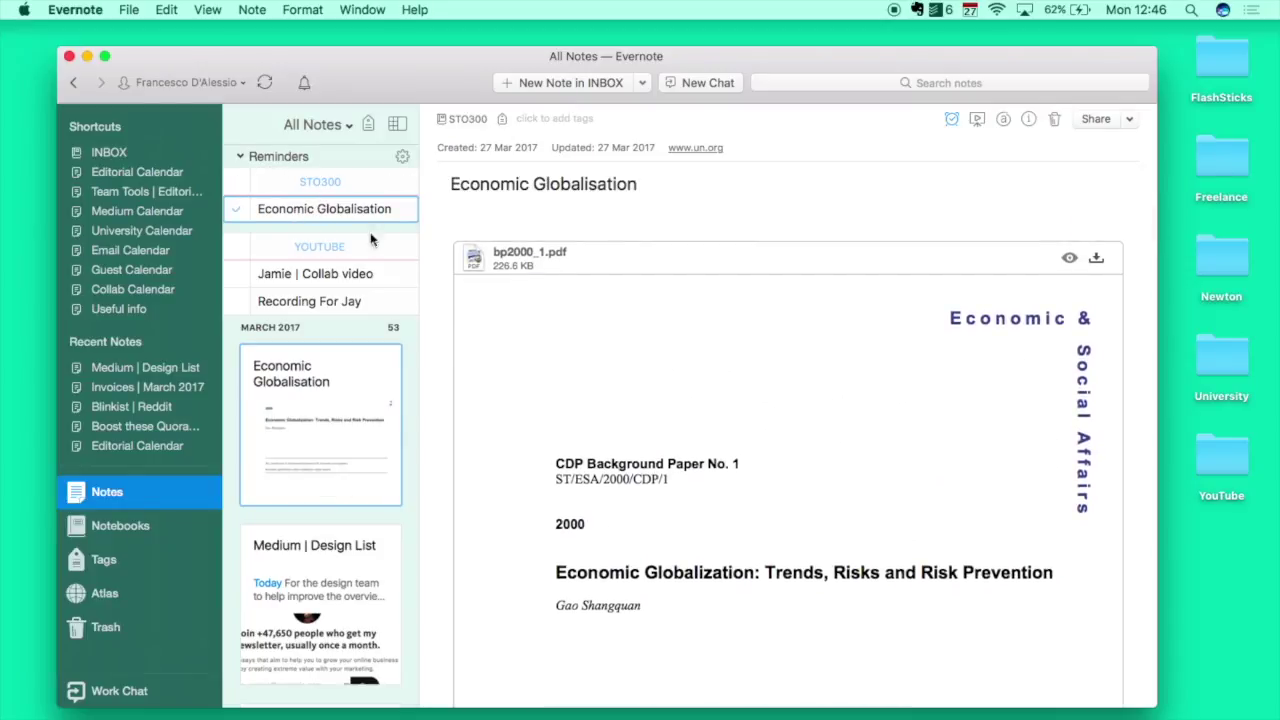
{"action": "scroll", "coordinate": [590, 330], "scroll_direction": "down", "scroll_amount": 20}
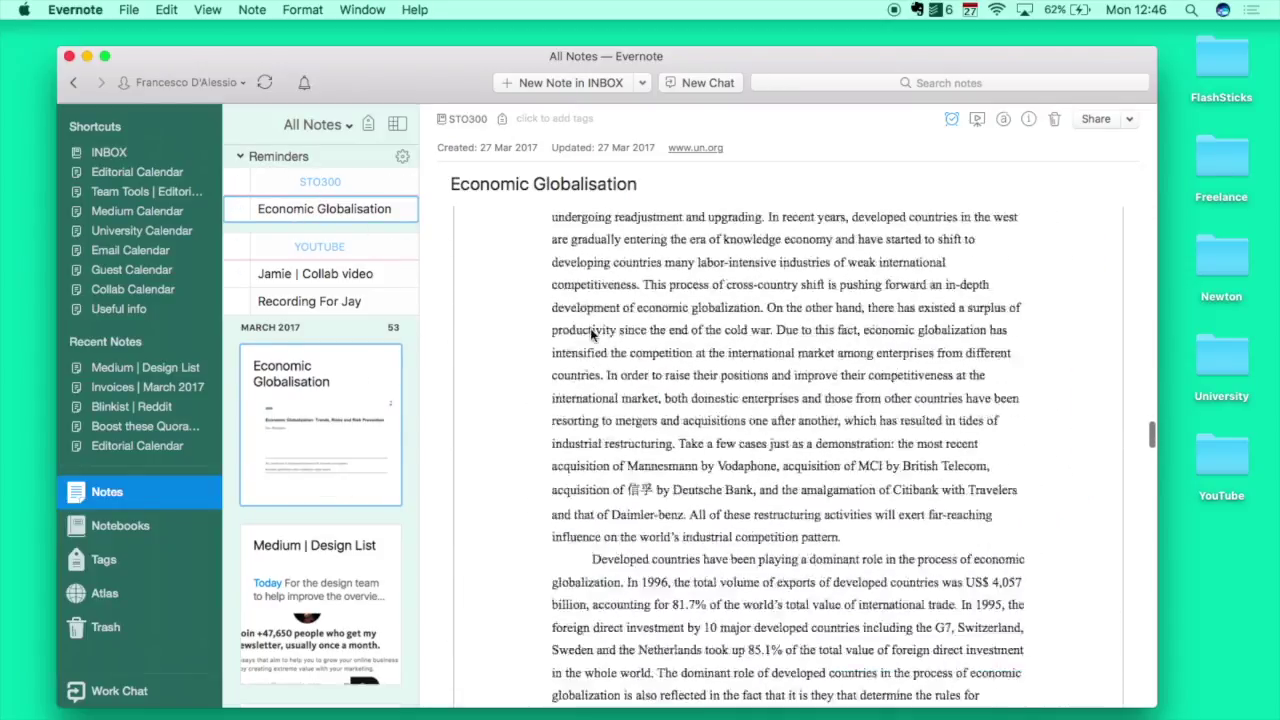
{"action": "scroll", "coordinate": [590, 335], "scroll_direction": "up", "scroll_amount": 20}
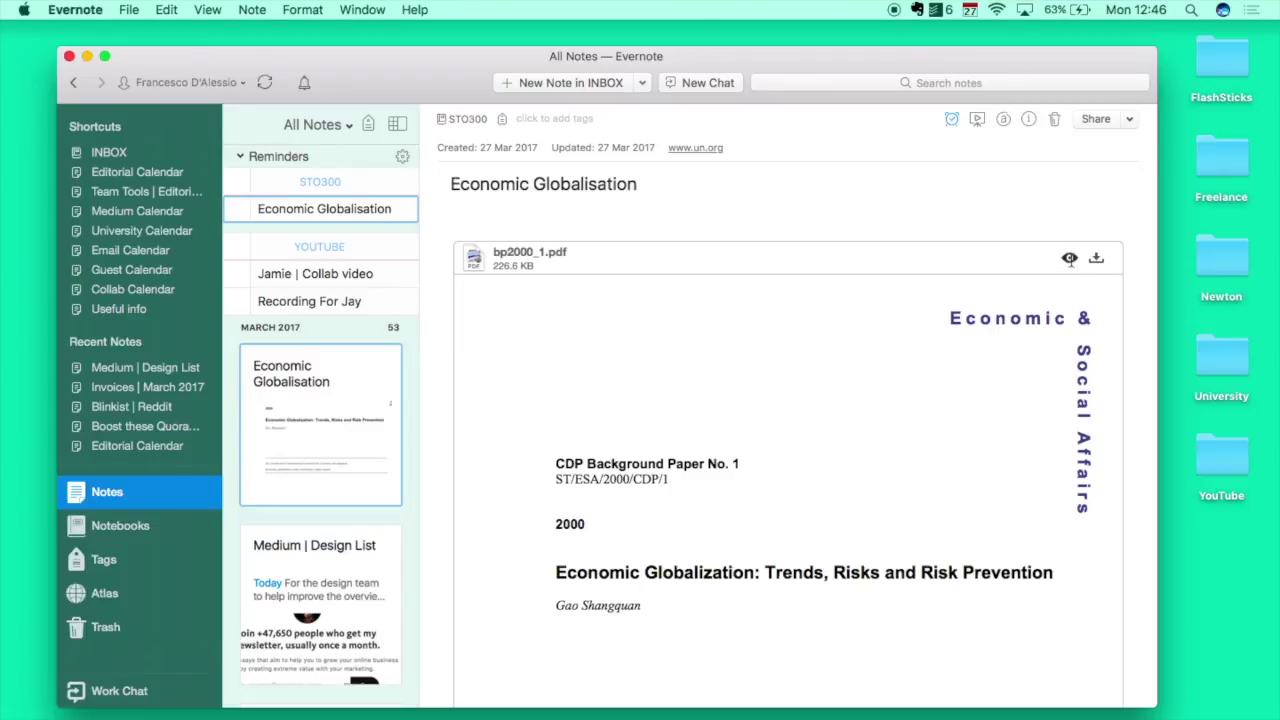
Preview the attached bp2000_1.pdf full size in Quick Look, then close it
{"action": "key", "text": "space"}
{"action": "scroll", "coordinate": [693, 452], "scroll_direction": "down", "scroll_amount": 5}
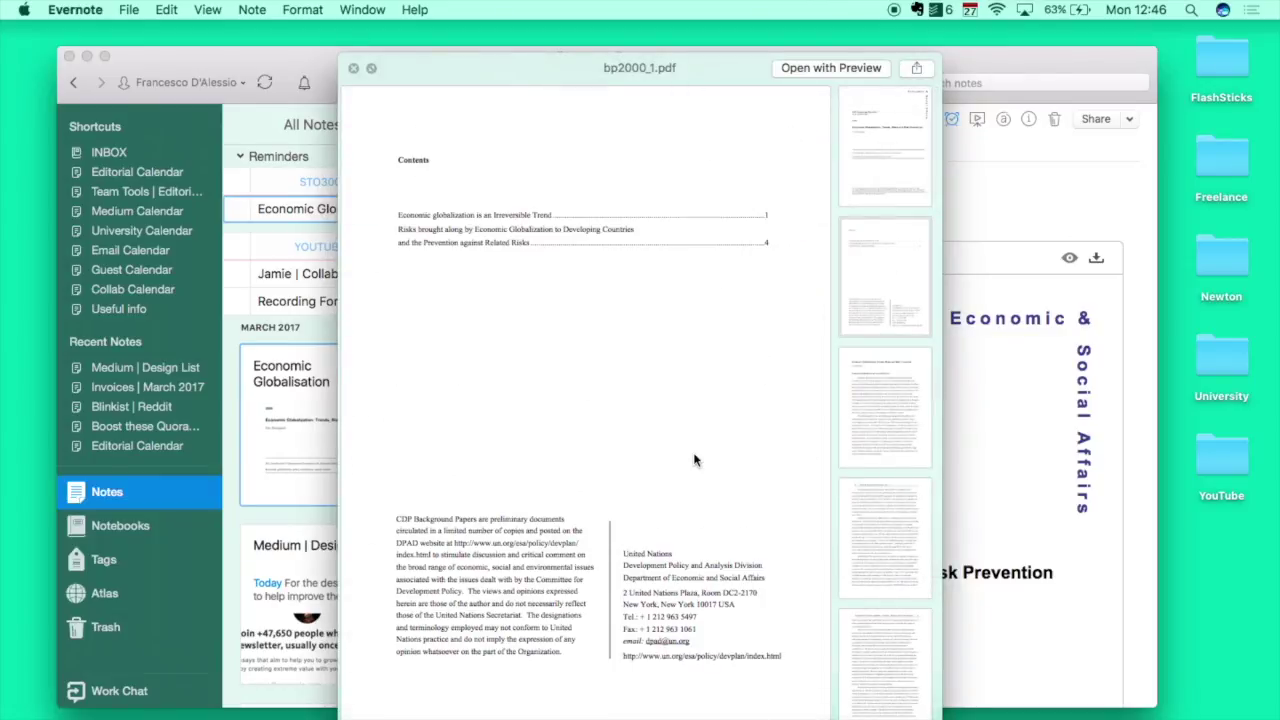
{"action": "left_click", "coordinate": [353, 68]}
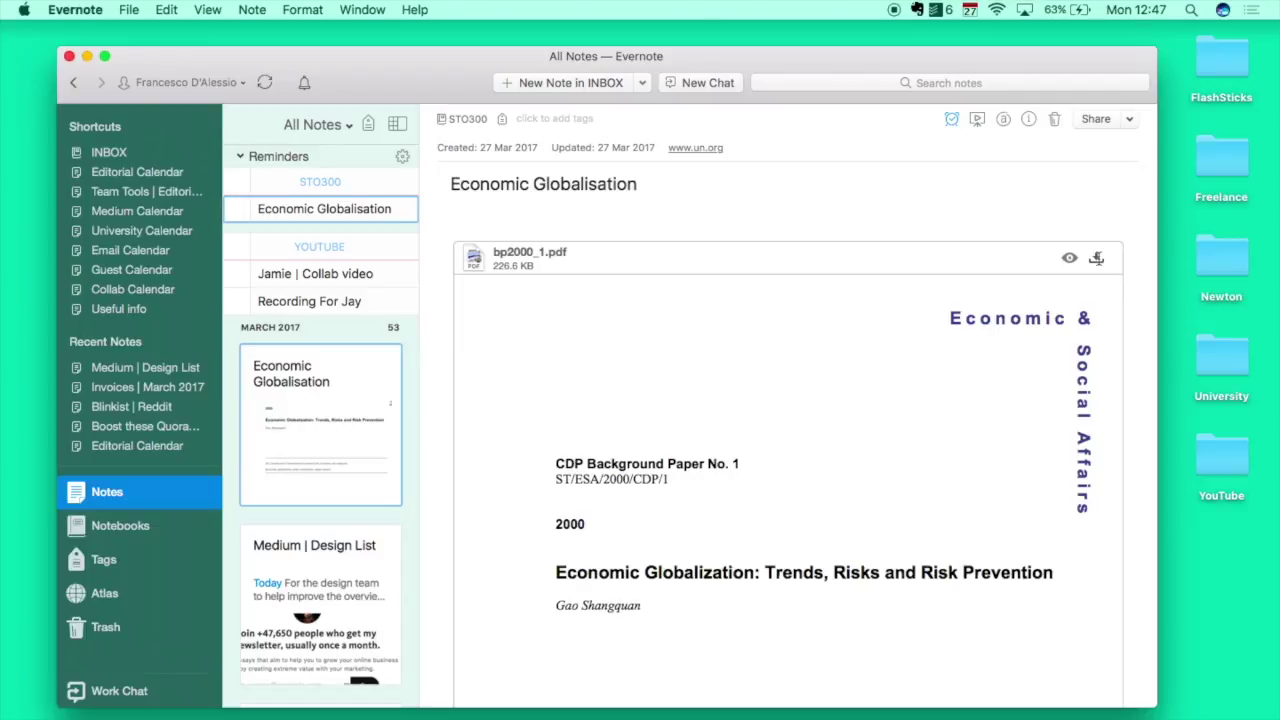
Return to Chrome's economic globalisation results and open the Economics Online Globalisation article
{"action": "key", "text": "ctrl+Right"}
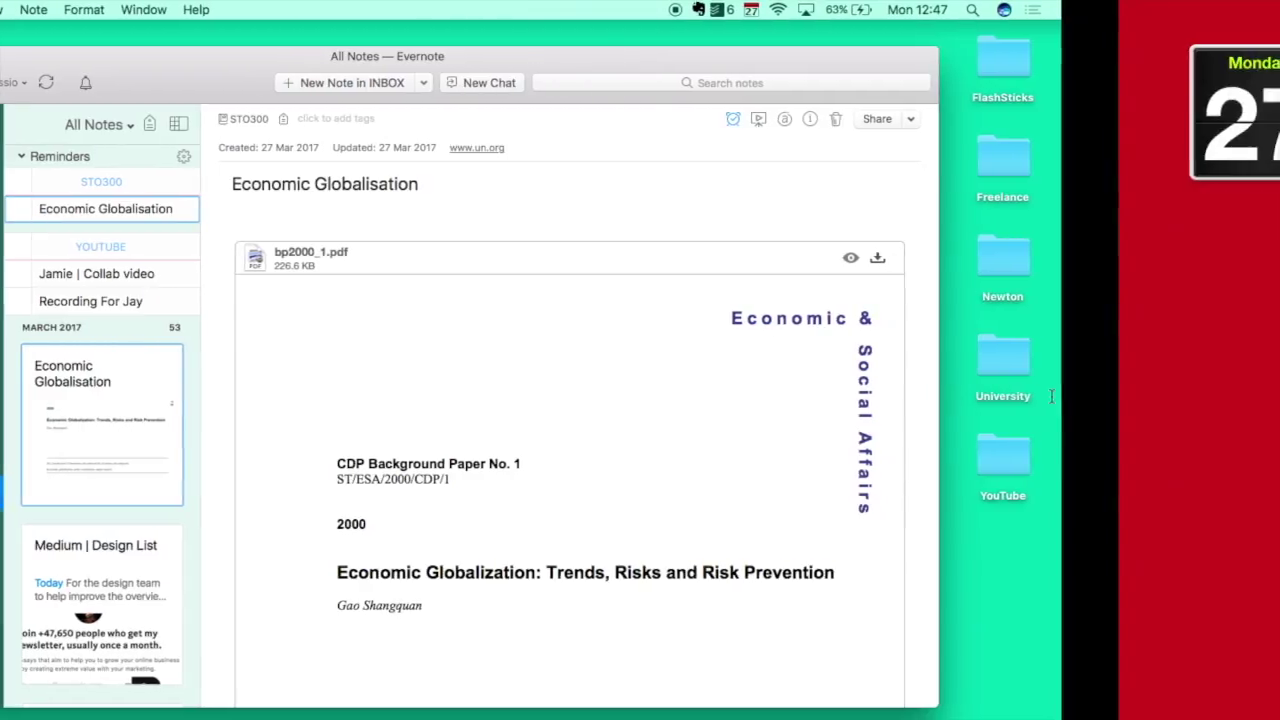
{"action": "key", "text": "super+m"}
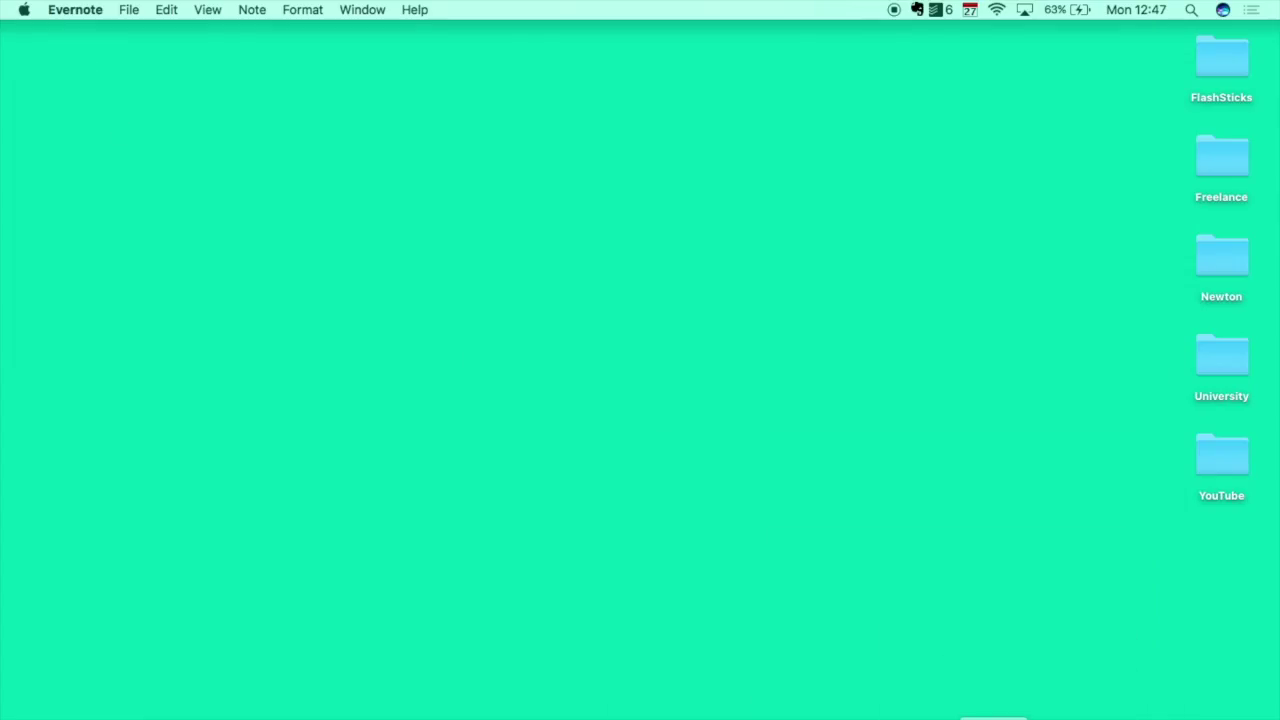
{"action": "key", "text": "super+Tab"}
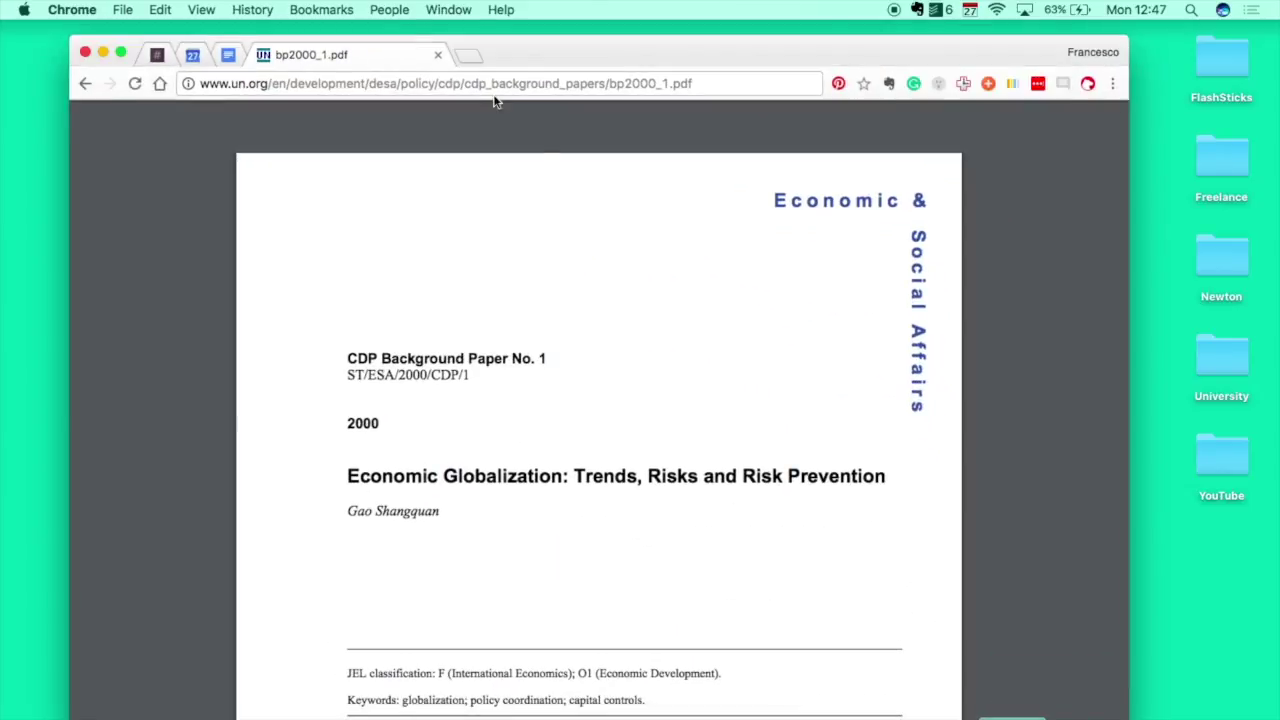
{"action": "left_click", "coordinate": [86, 84]}
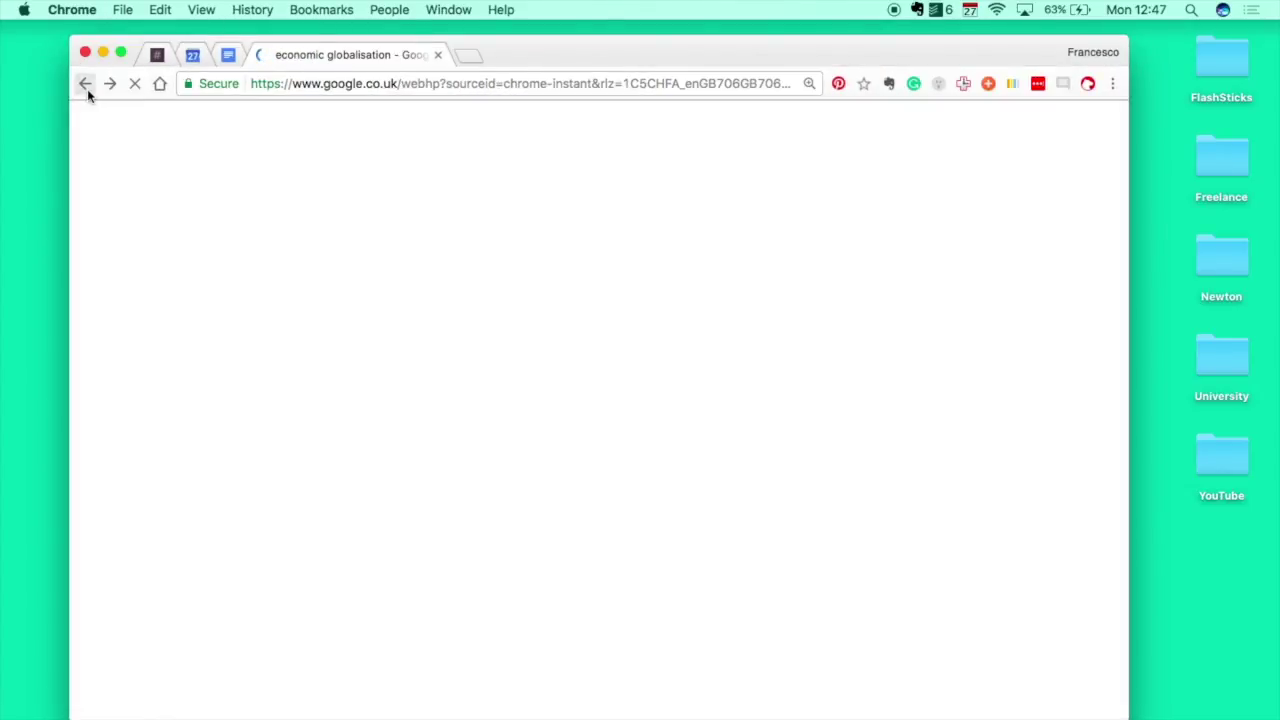
{"action": "scroll", "coordinate": [551, 526], "scroll_direction": "down", "scroll_amount": 5}
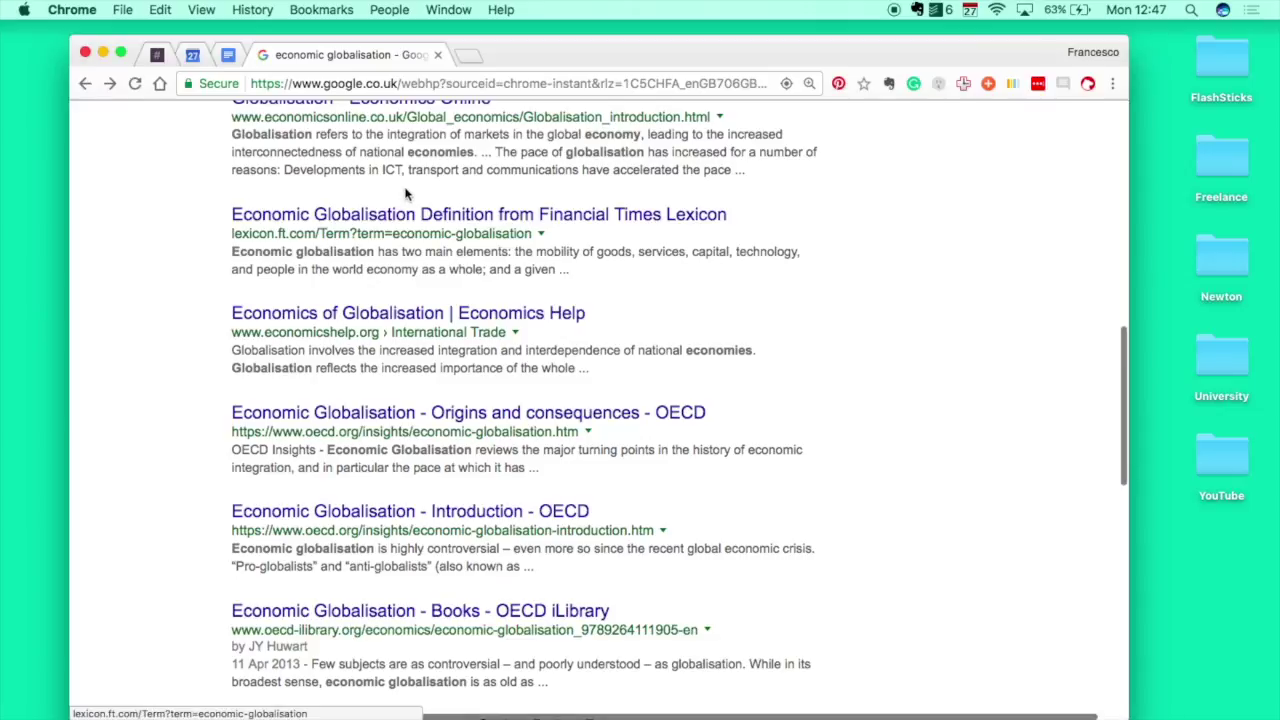
{"action": "scroll", "coordinate": [405, 193], "scroll_direction": "up", "scroll_amount": 2}
{"action": "left_click", "coordinate": [391, 218]}
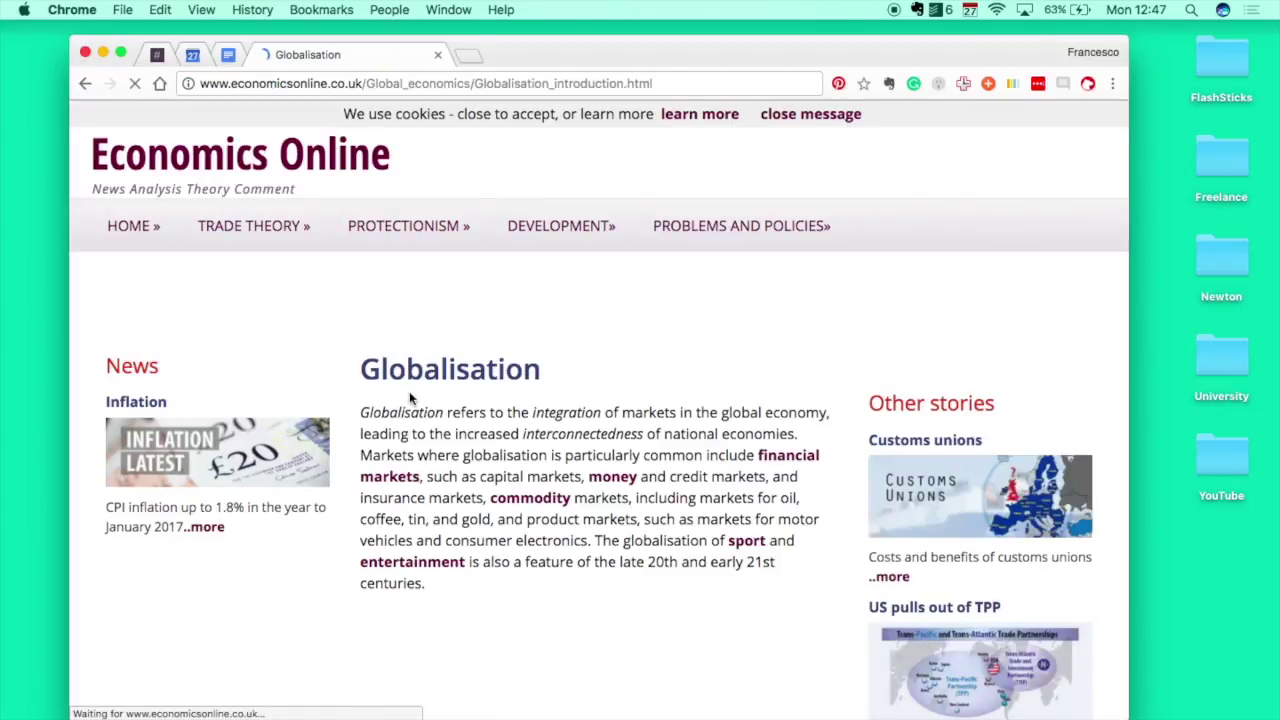
Scroll through the Globalisation article and back to the top
{"action": "scroll", "coordinate": [400, 378], "scroll_direction": "down", "scroll_amount": 1}
{"action": "scroll", "coordinate": [400, 380], "scroll_direction": "down", "scroll_amount": 5}
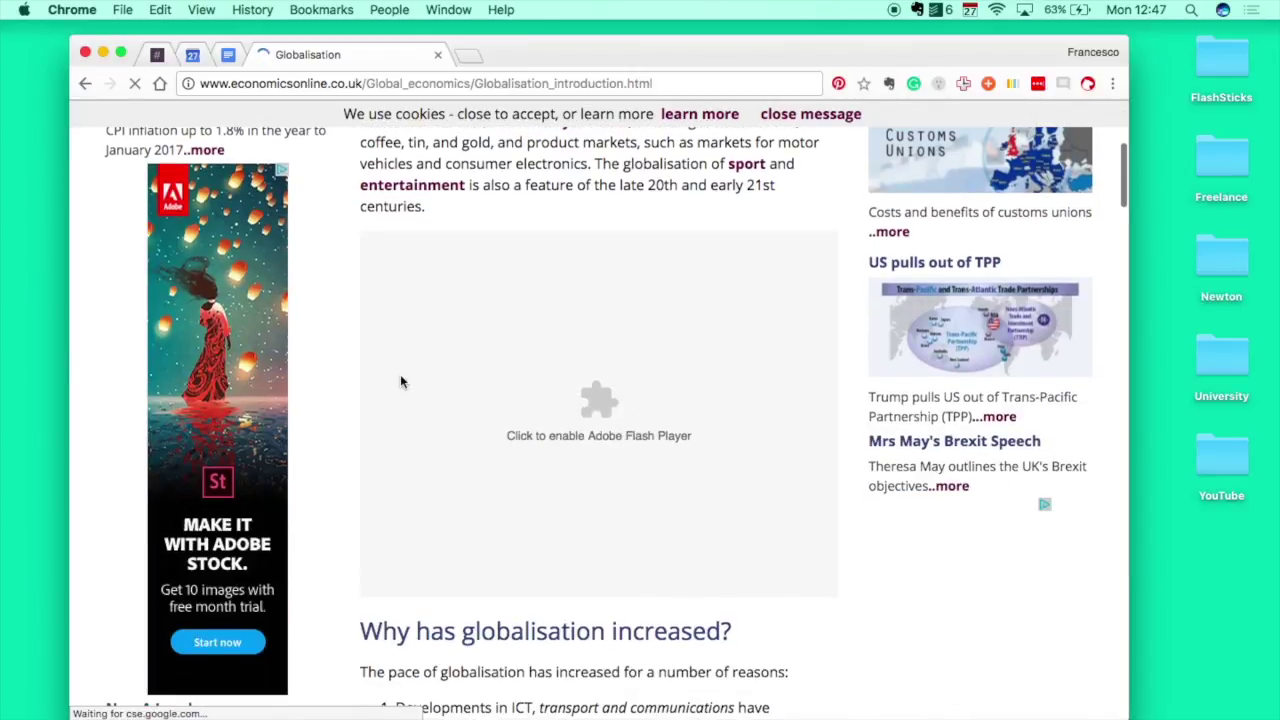
{"action": "scroll", "coordinate": [400, 381], "scroll_direction": "up", "scroll_amount": 6}
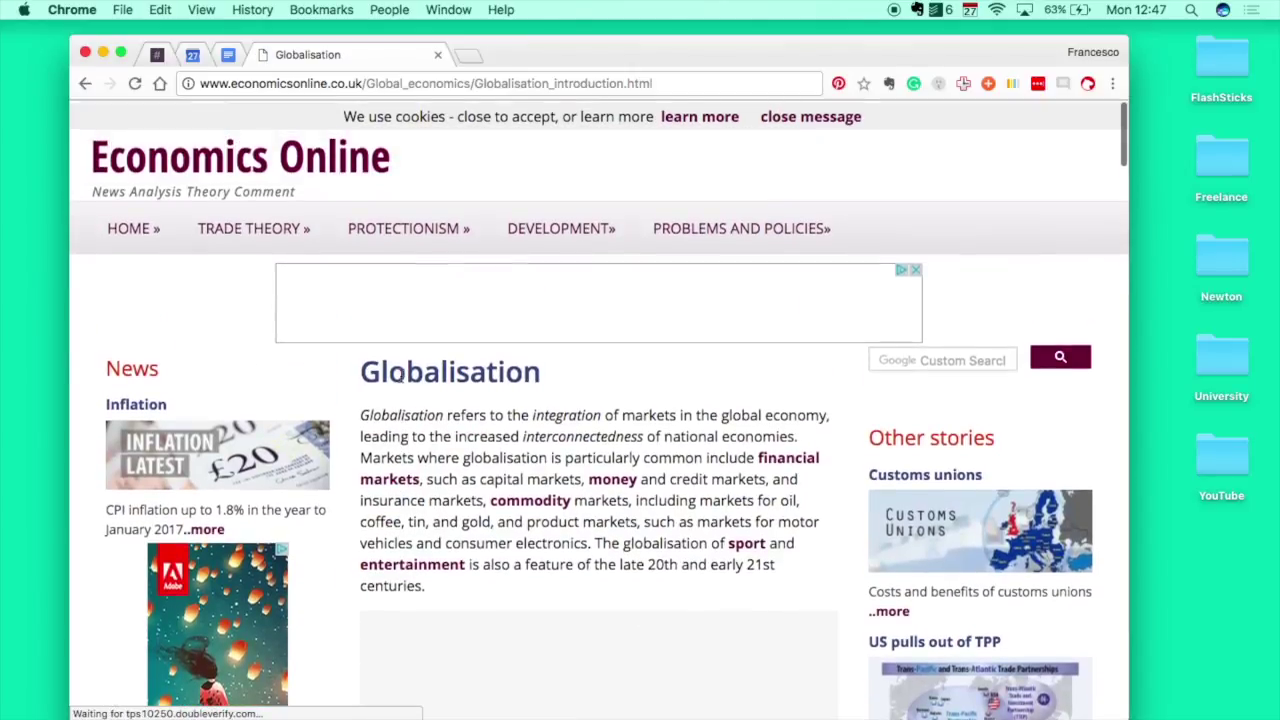
{"action": "mouse_move", "coordinate": [755, 221]}
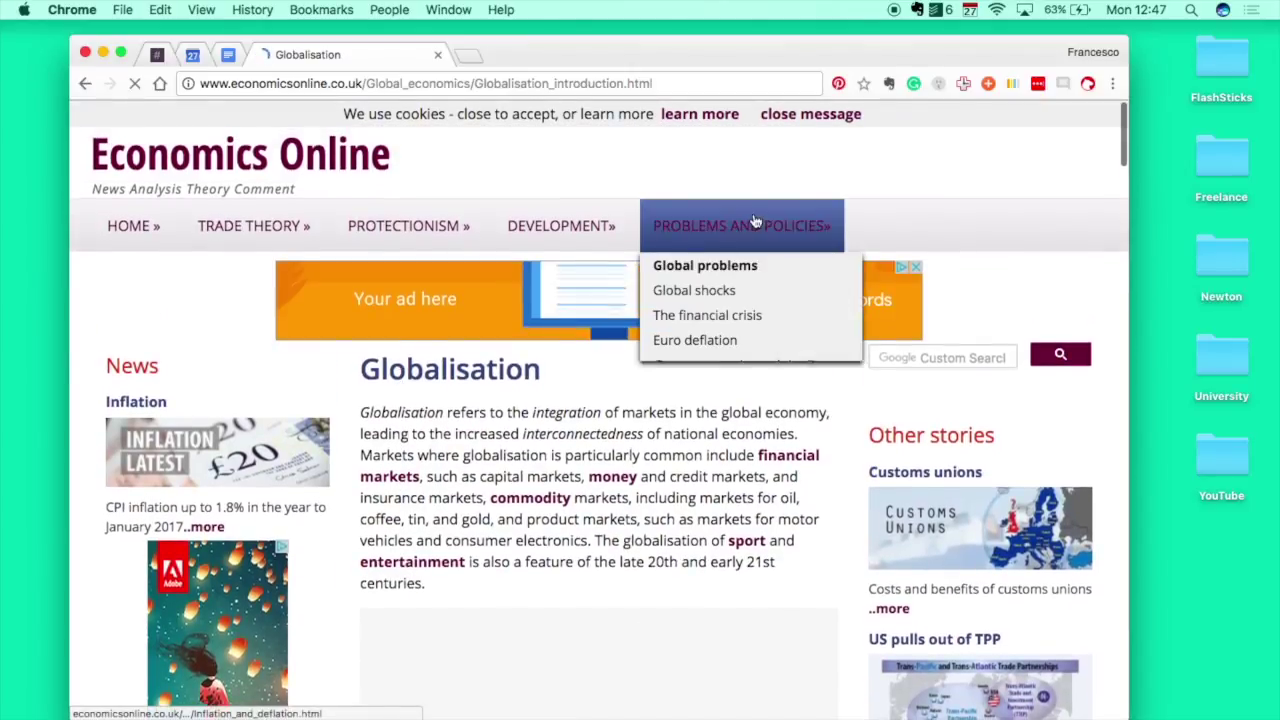
{"action": "scroll", "coordinate": [553, 511], "scroll_direction": "down", "scroll_amount": 20}
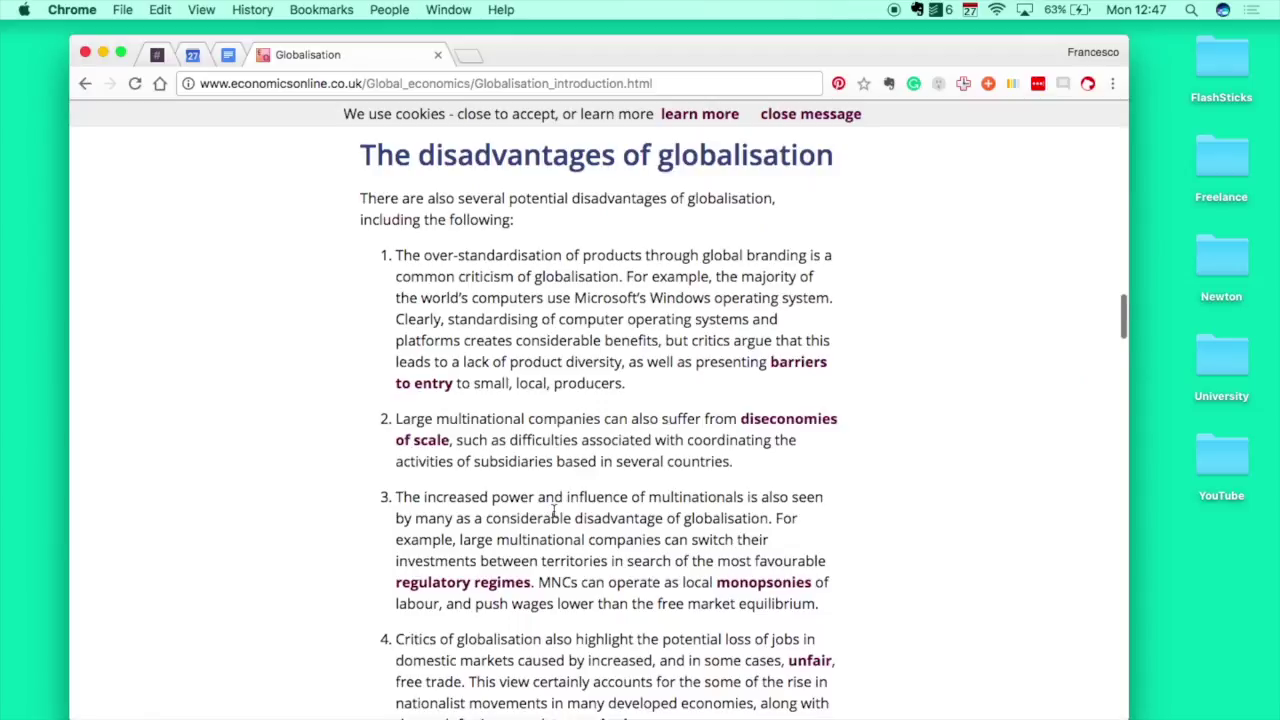
{"action": "scroll", "coordinate": [553, 511], "scroll_direction": "down", "scroll_amount": 10}
{"action": "scroll", "coordinate": [553, 511], "scroll_direction": "up", "scroll_amount": 20}
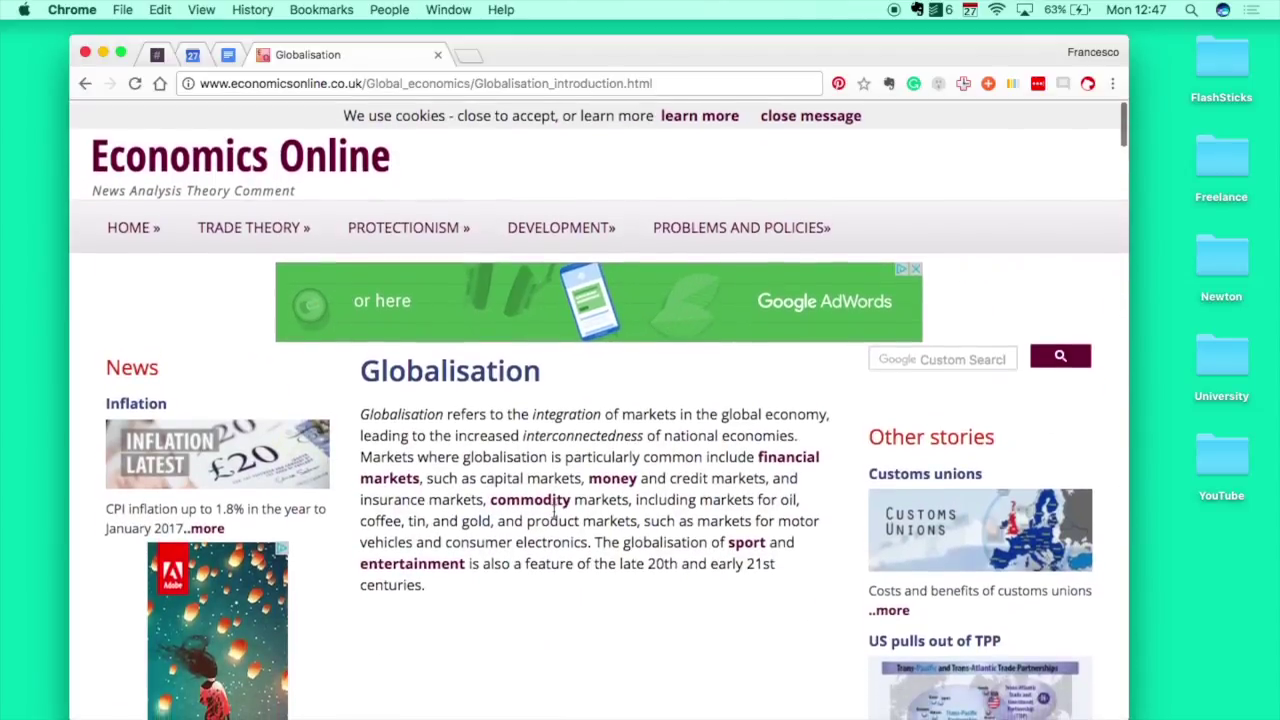
Preview the article as simplified article, full page, bookmark and screenshot clips
{"action": "left_click", "coordinate": [890, 84]}
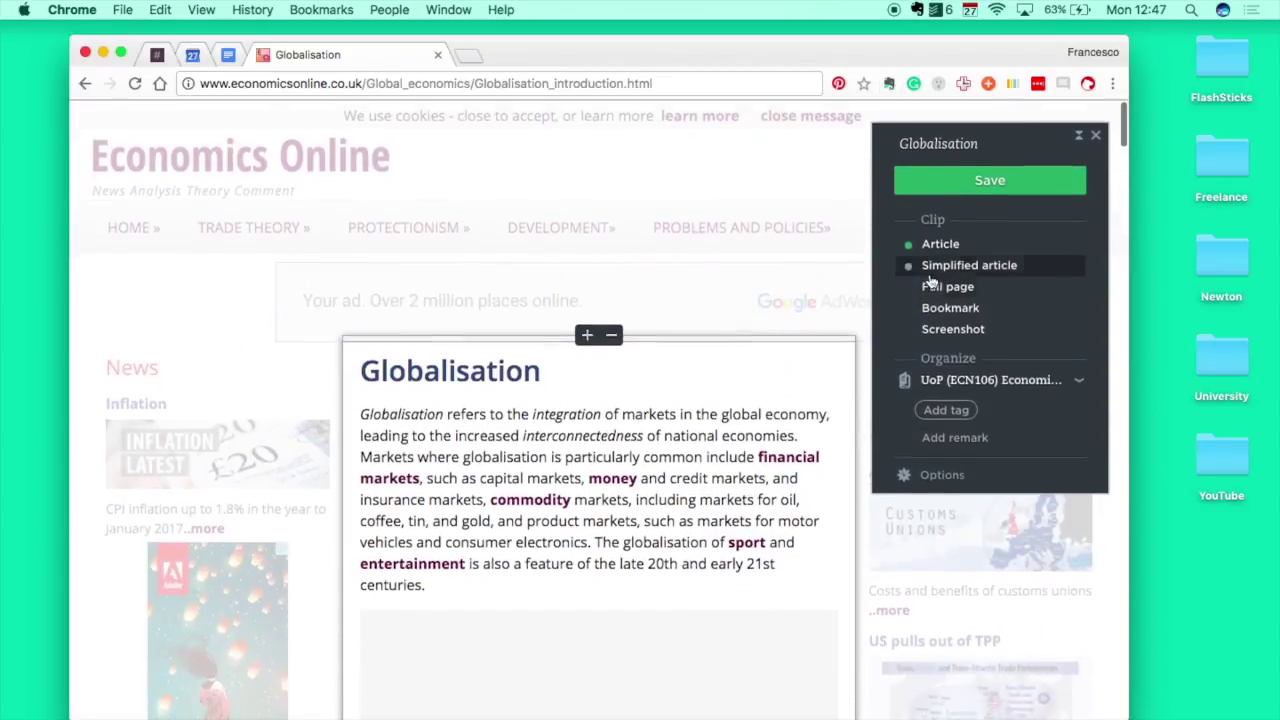
{"action": "scroll", "coordinate": [721, 413], "scroll_direction": "down", "scroll_amount": 10}
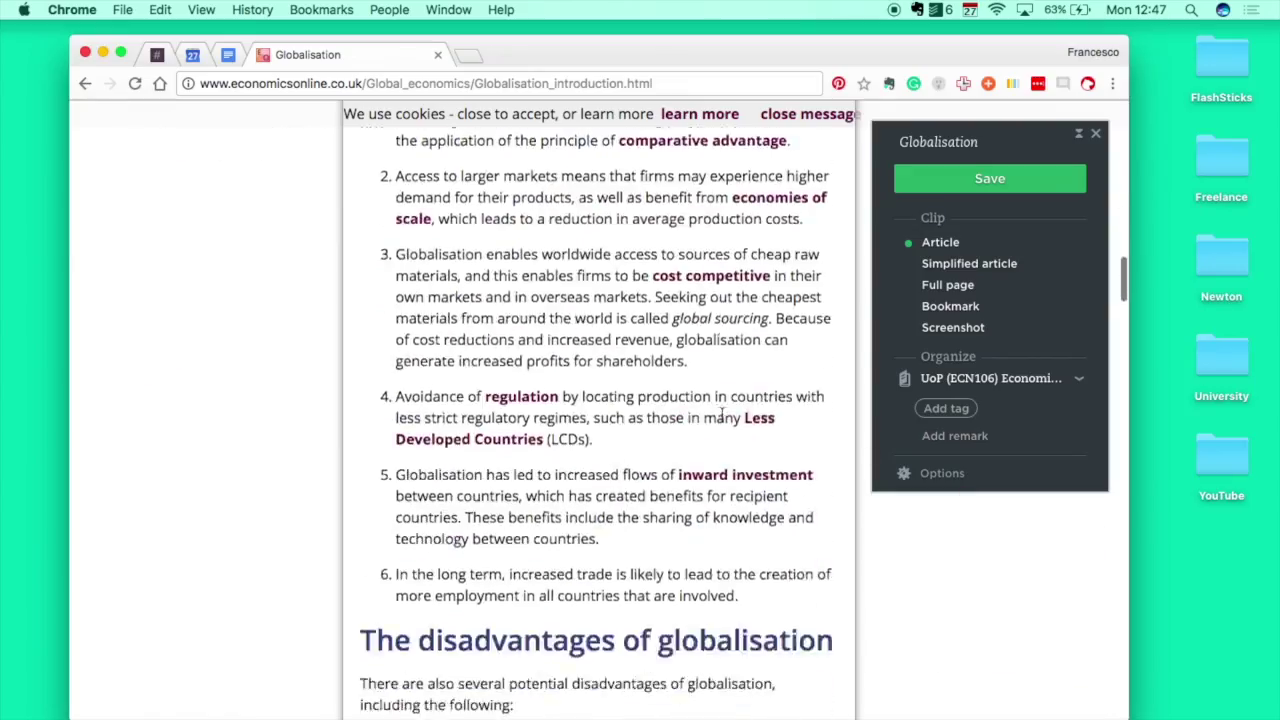
{"action": "scroll", "coordinate": [721, 413], "scroll_direction": "down", "scroll_amount": 15}
{"action": "scroll", "coordinate": [721, 413], "scroll_direction": "up", "scroll_amount": 10}
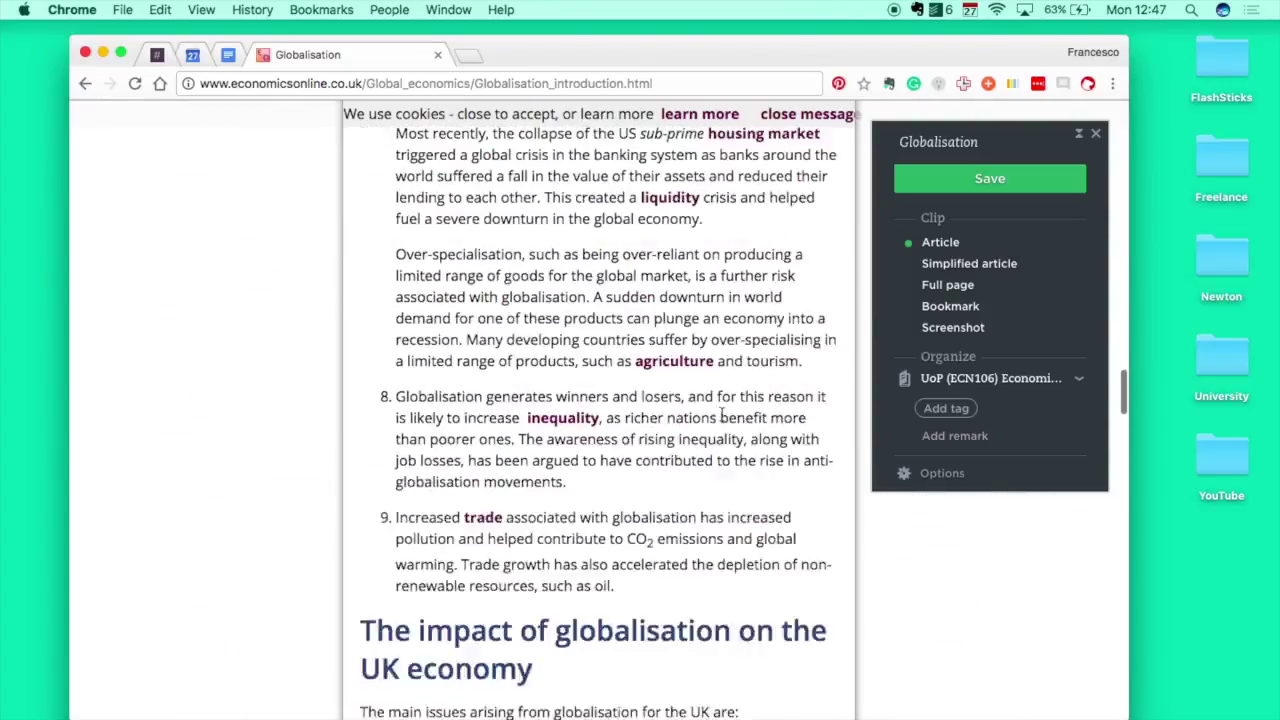
{"action": "scroll", "coordinate": [721, 413], "scroll_direction": "up", "scroll_amount": 15}
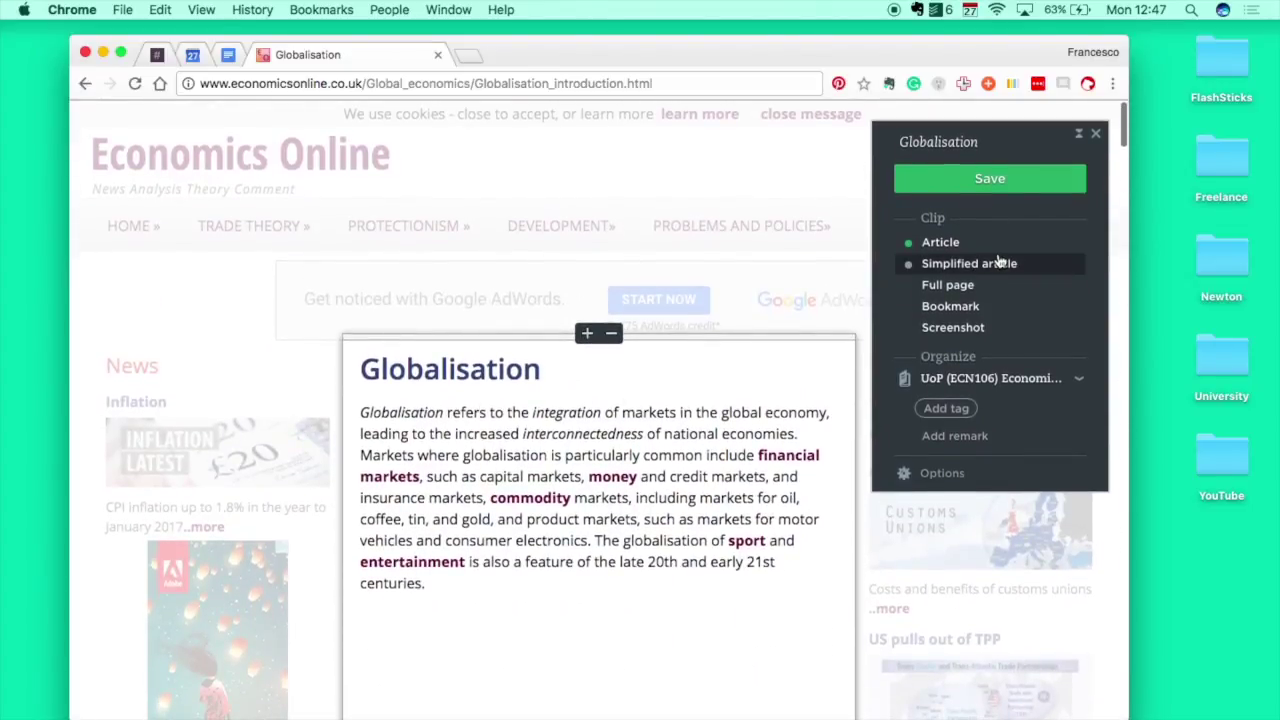
{"action": "left_click", "coordinate": [998, 262]}
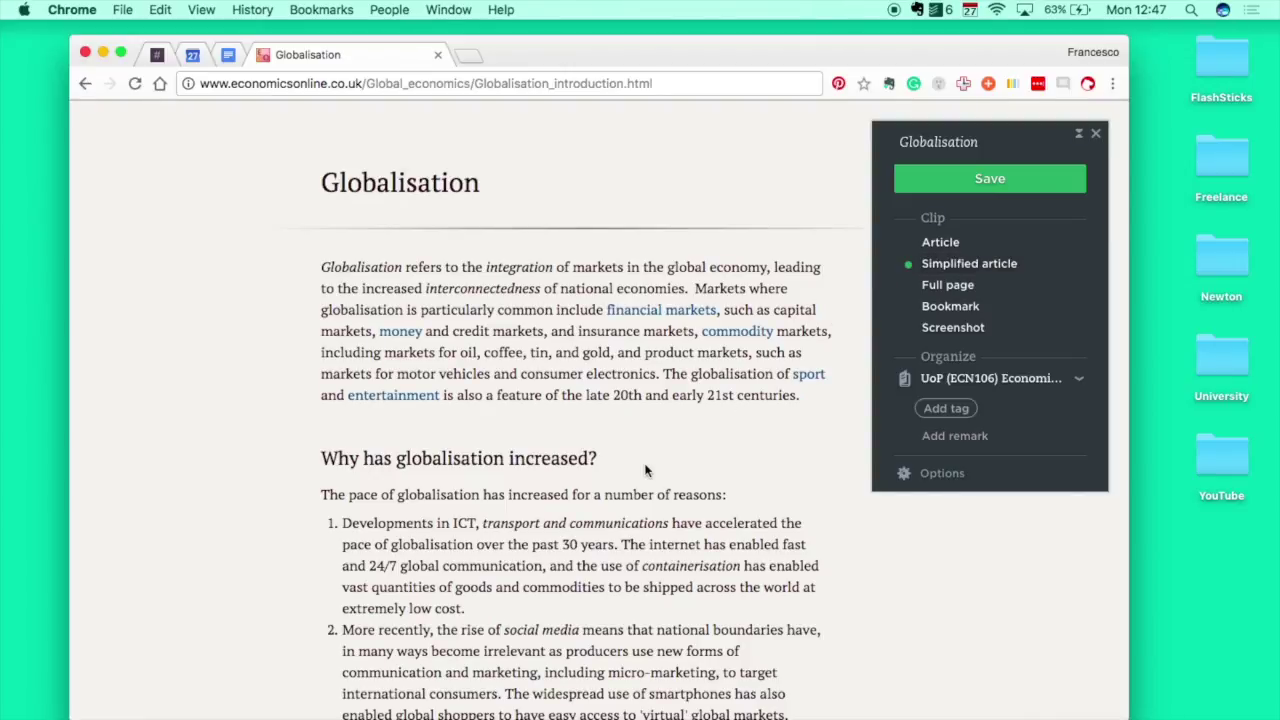
{"action": "left_click", "coordinate": [950, 287]}
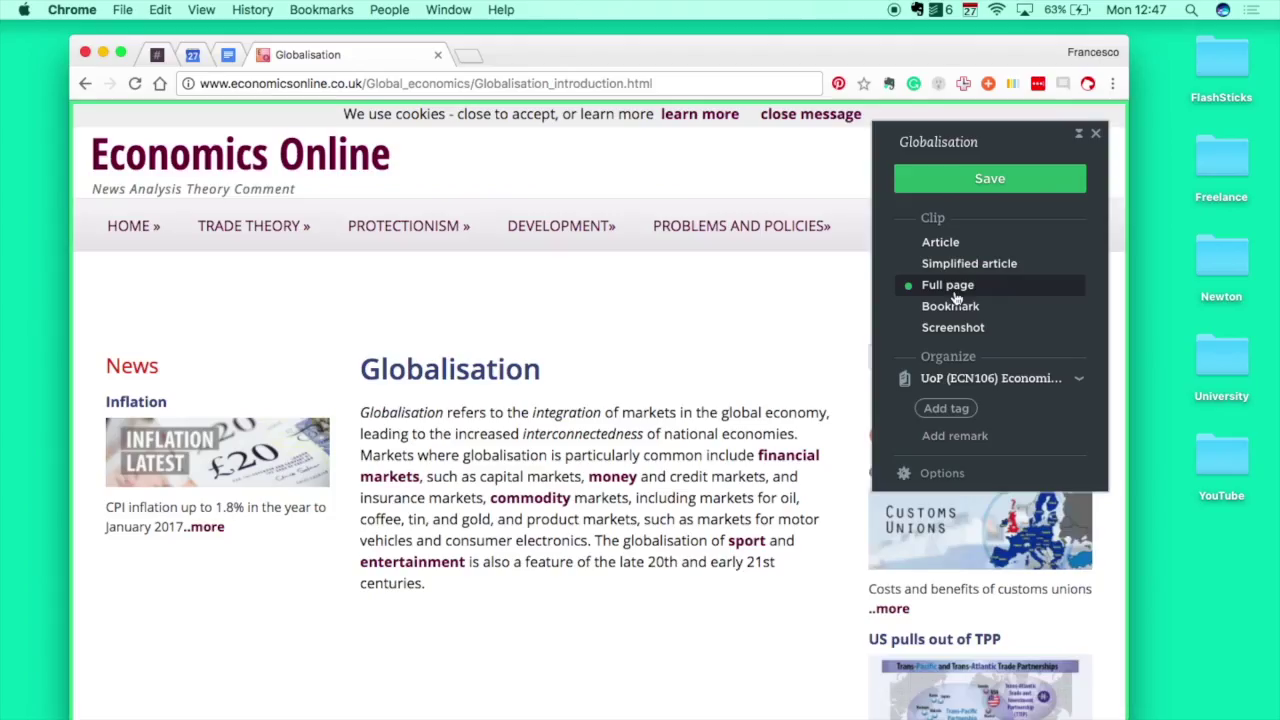
{"action": "scroll", "coordinate": [671, 480], "scroll_direction": "down", "scroll_amount": 15}
{"action": "scroll", "coordinate": [671, 480], "scroll_direction": "up", "scroll_amount": 15}
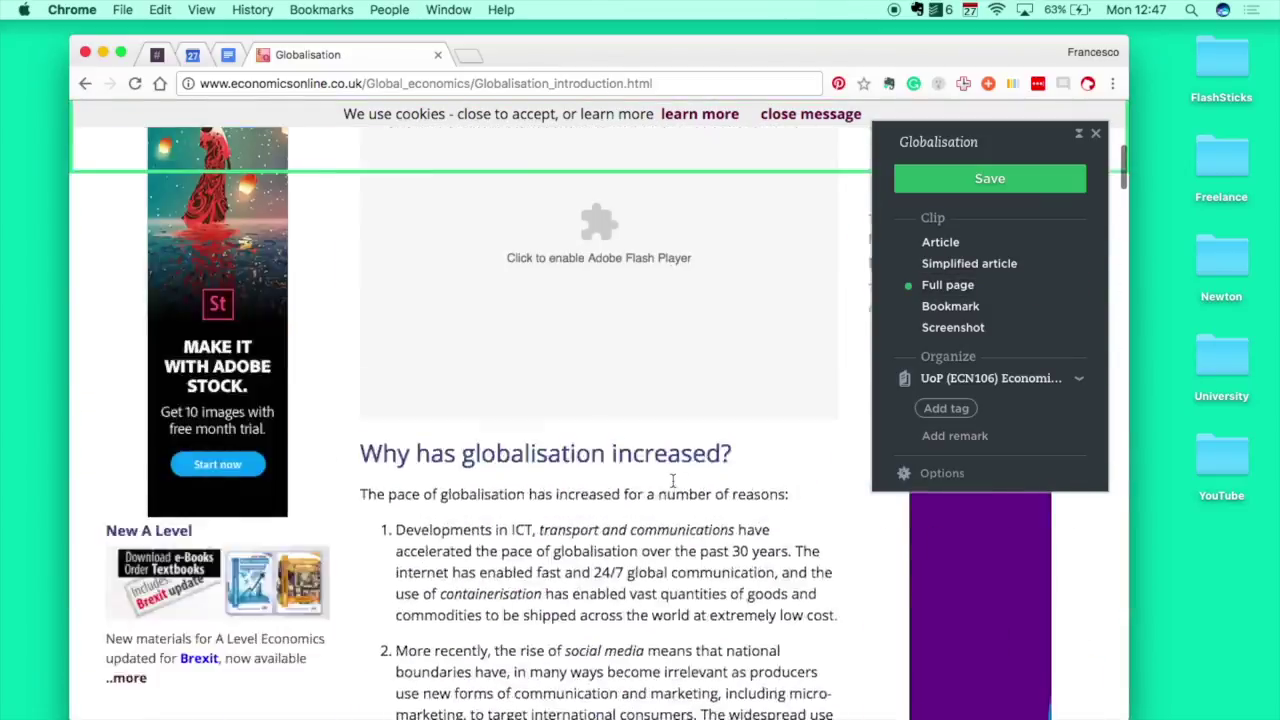
{"action": "left_click", "coordinate": [900, 306]}
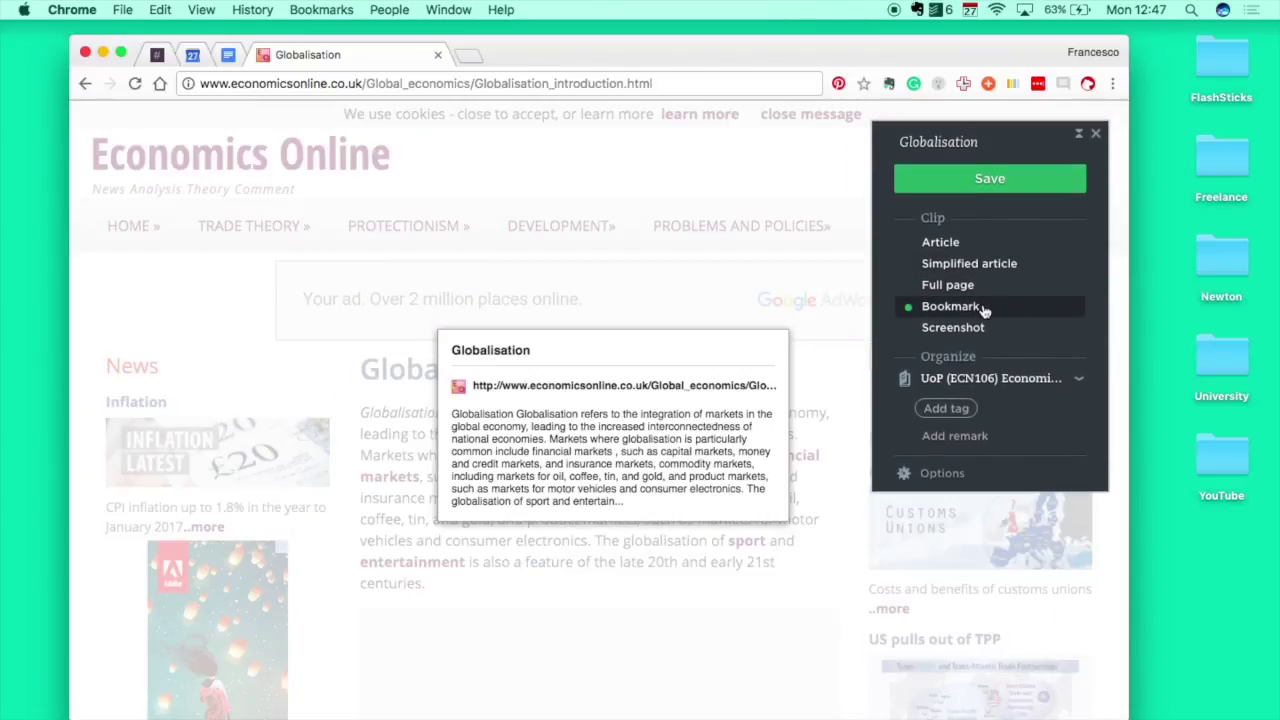
{"action": "left_click", "coordinate": [948, 327]}
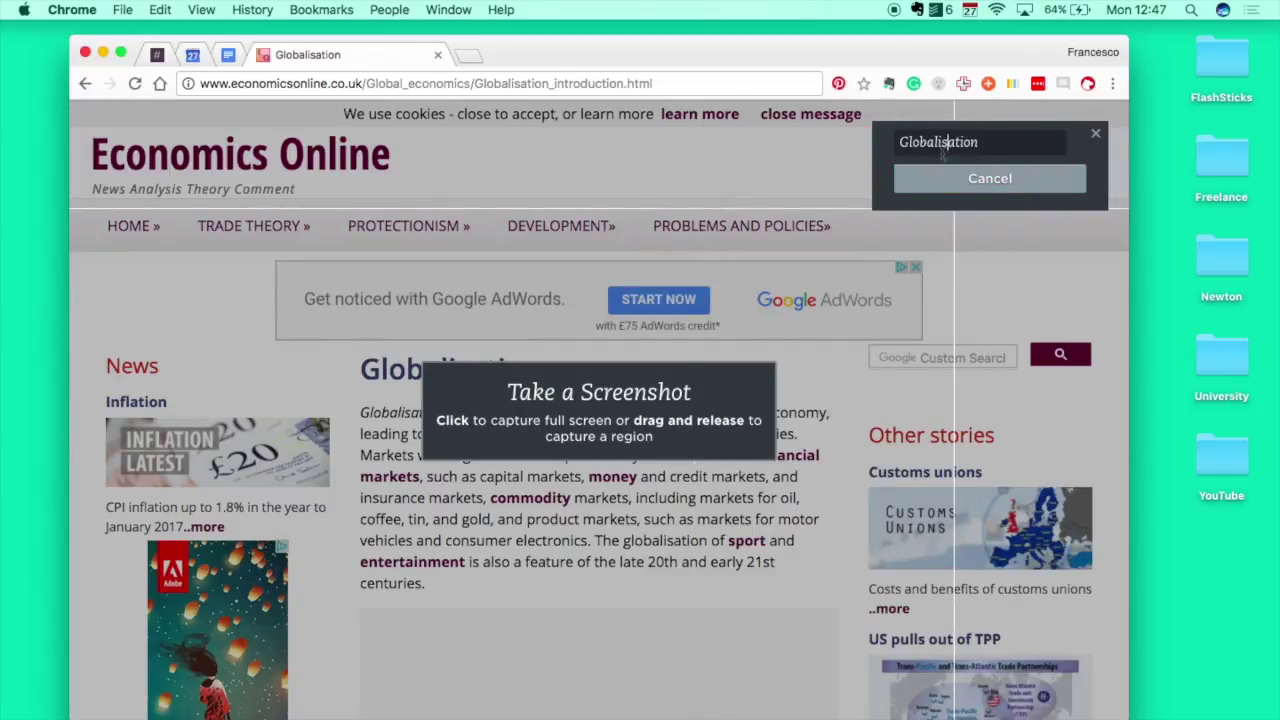
{"action": "left_click", "coordinate": [926, 190]}
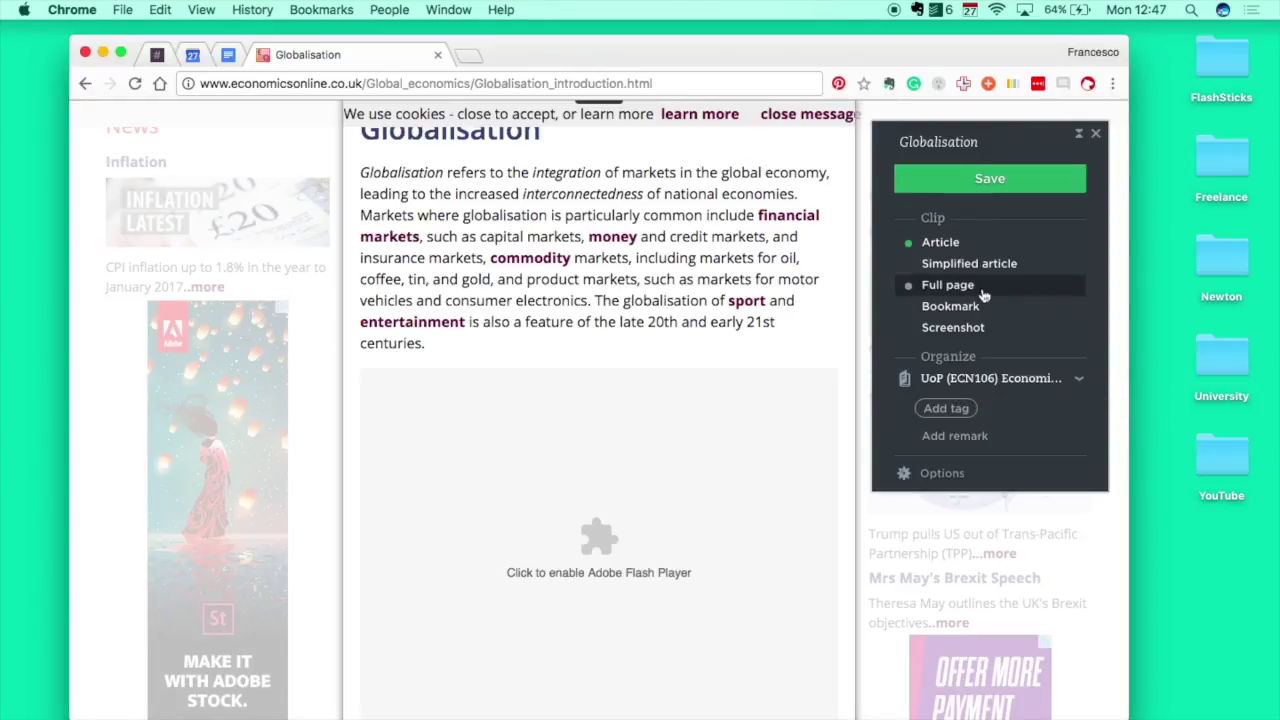
Save the article as a simplified-article clip into STO300, then close Chrome
{"action": "left_click", "coordinate": [965, 263]}
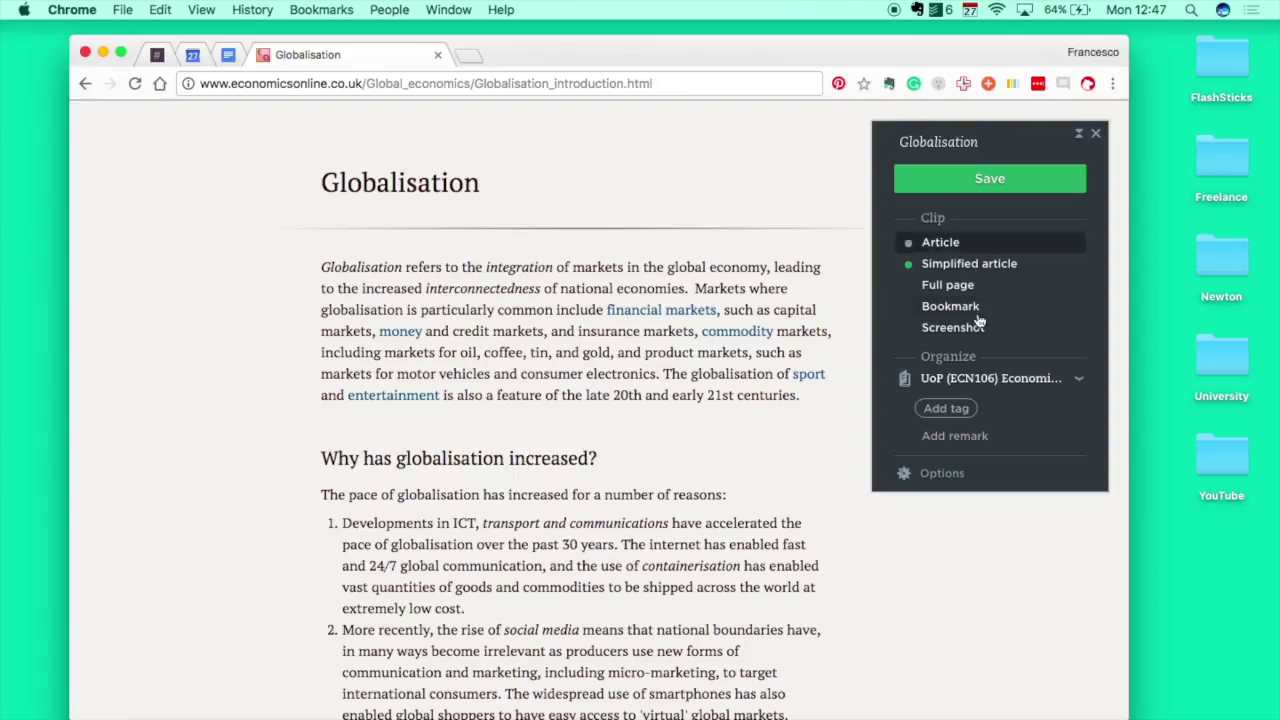
{"action": "left_click", "coordinate": [974, 382]}
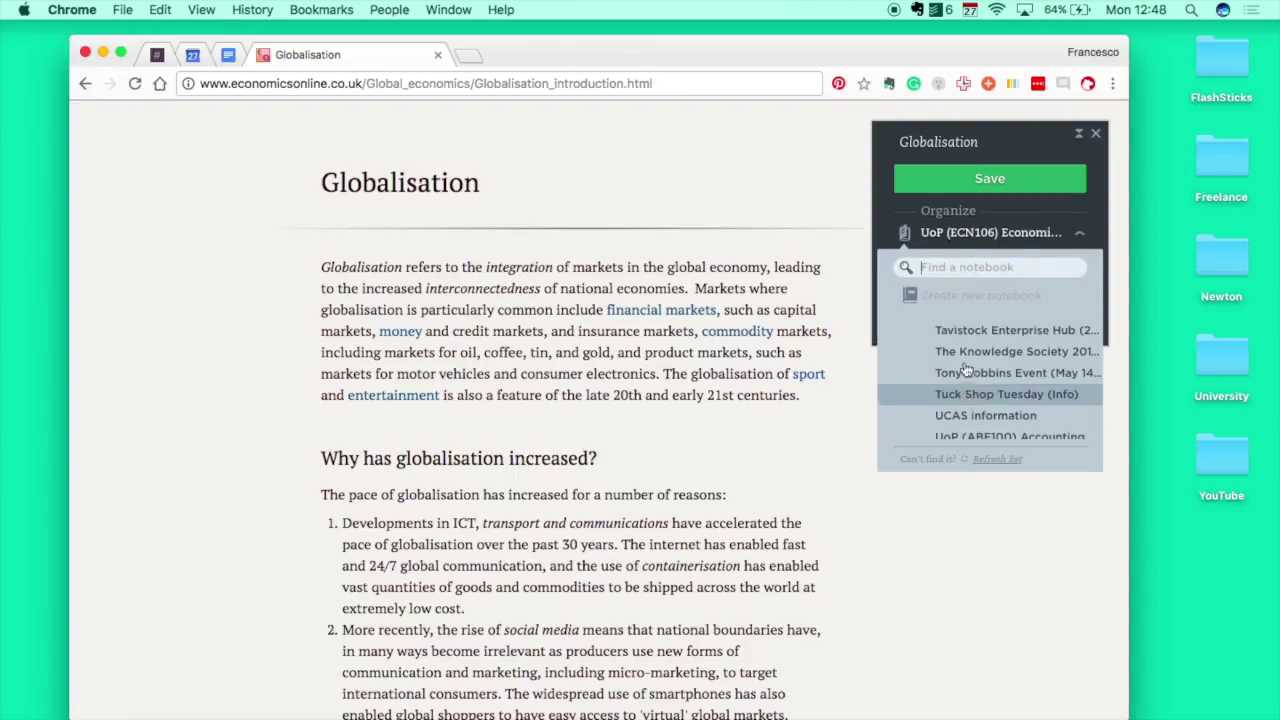
{"action": "type", "text": "sto"}
{"action": "key", "text": "Return"}
{"action": "left_click", "coordinate": [990, 178]}
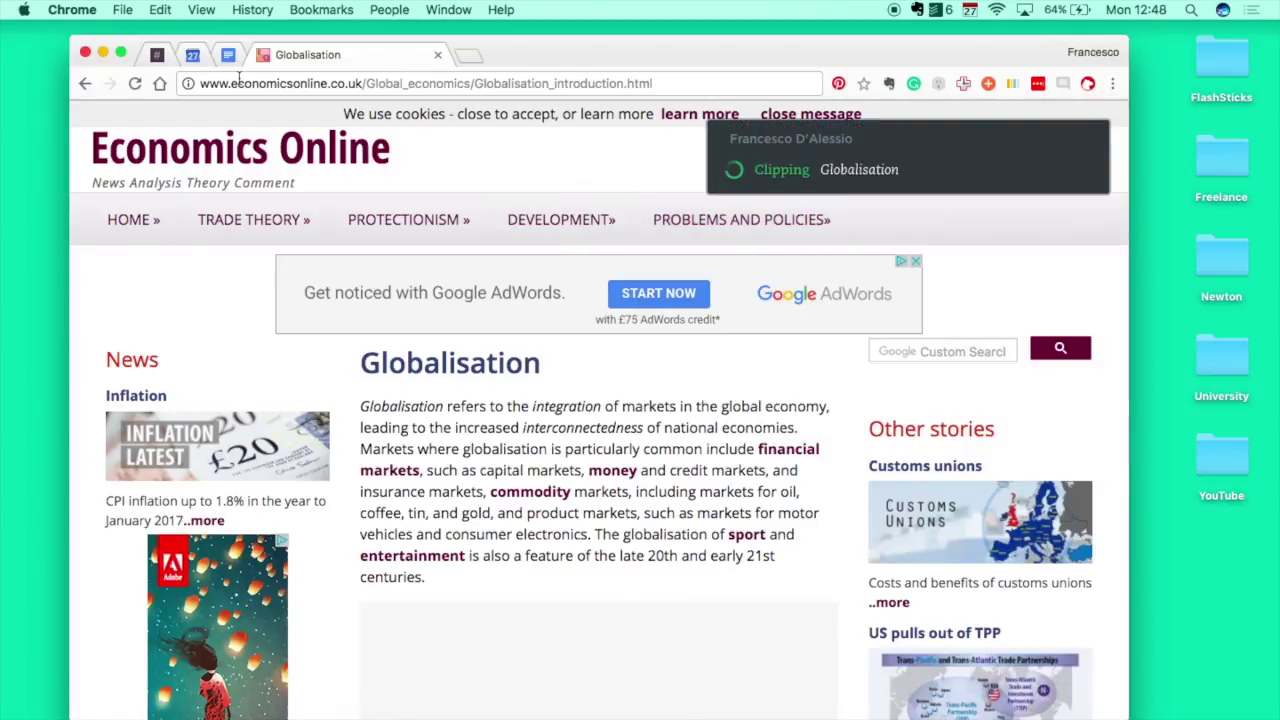
{"action": "left_click", "coordinate": [85, 52]}
{"action": "key", "text": "super+Tab"}
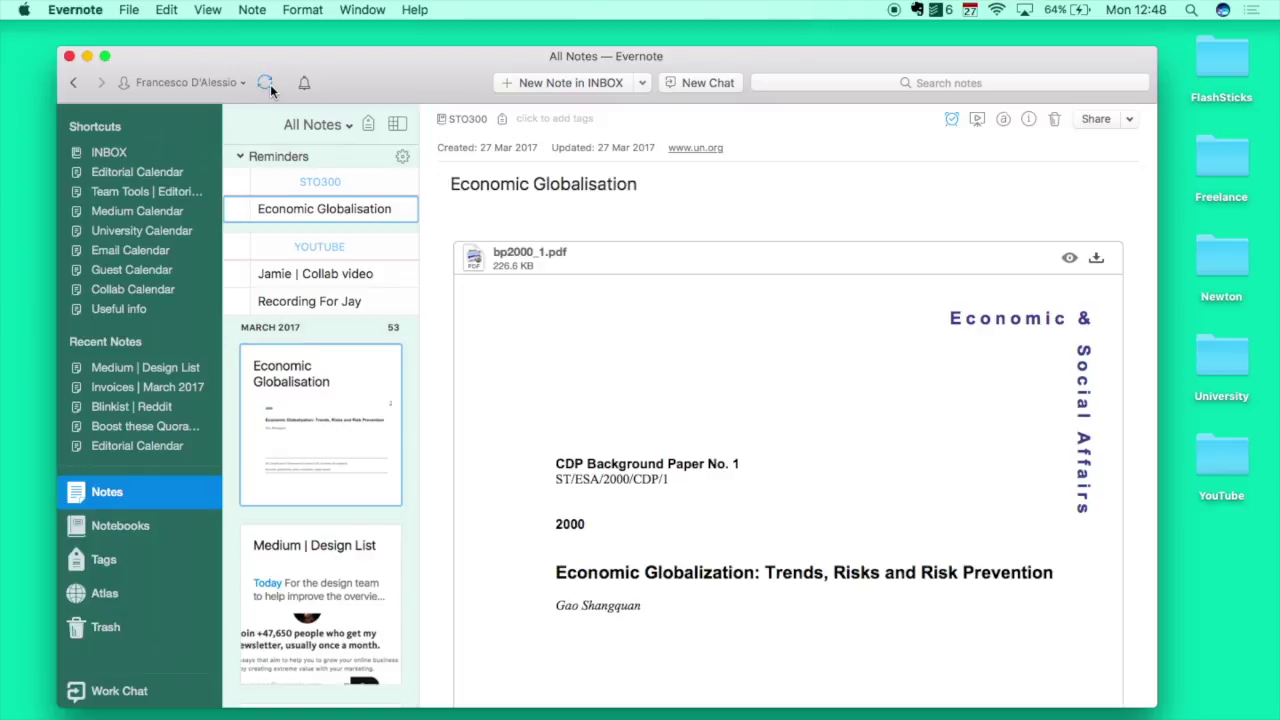
Open the new Globalisation note and check its details
{"action": "left_click", "coordinate": [321, 408]}
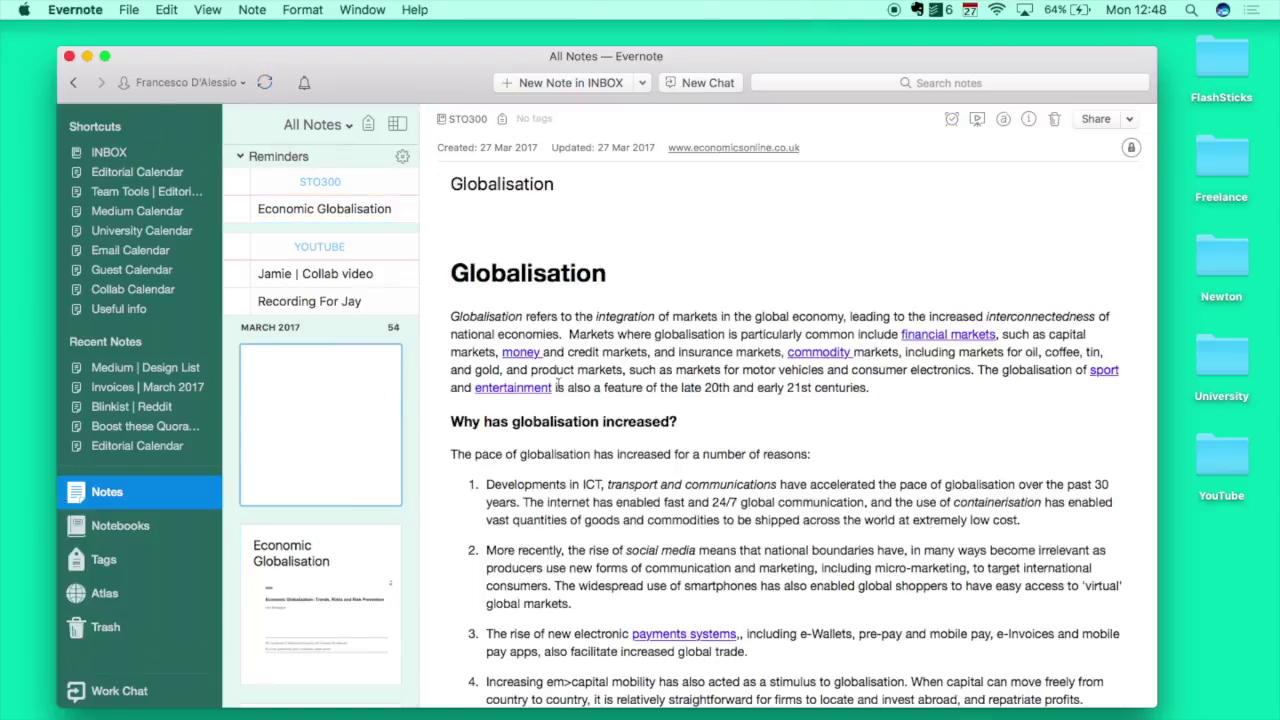
{"action": "scroll", "coordinate": [600, 448], "scroll_direction": "down", "scroll_amount": 10}
{"action": "scroll", "coordinate": [672, 450], "scroll_direction": "up", "scroll_amount": 10}
{"action": "left_click", "coordinate": [1028, 119]}
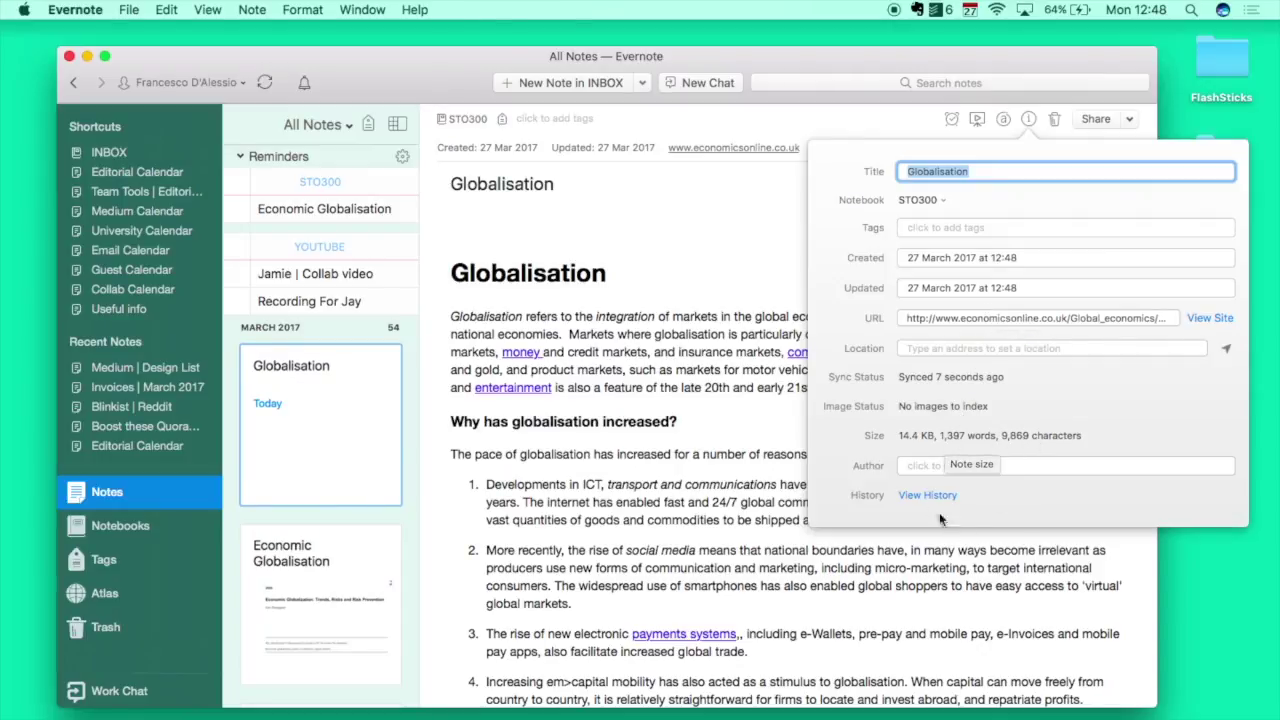
{"action": "left_click", "coordinate": [780, 248]}
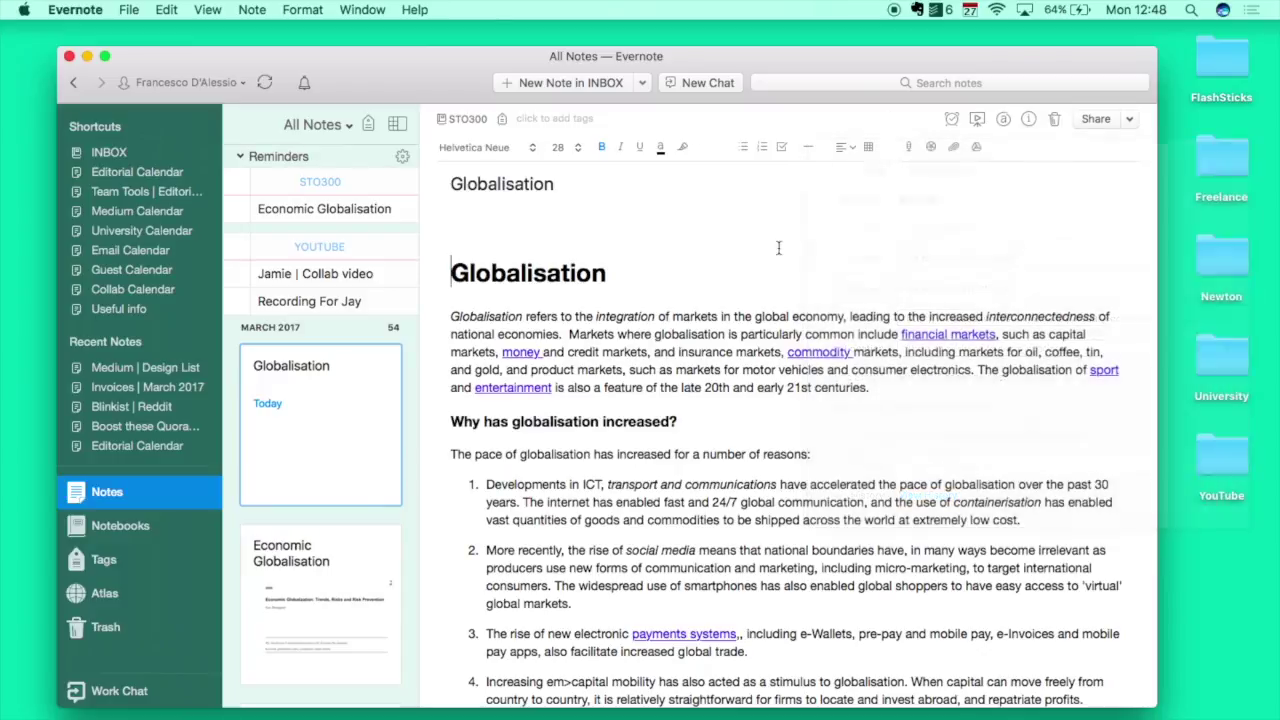
Put the cursor in the note's first paragraph and check its sharing options
{"action": "scroll", "coordinate": [552, 224], "scroll_direction": "down", "scroll_amount": 1}
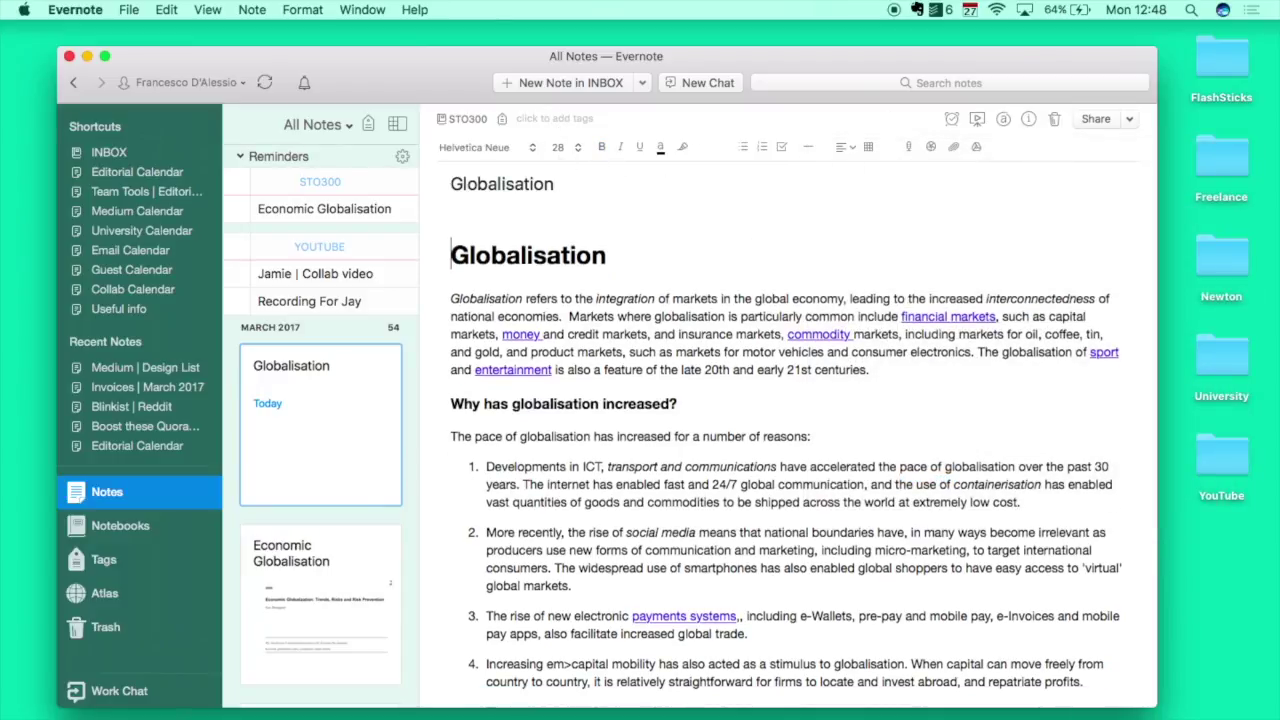
{"action": "left_click", "coordinate": [630, 296]}
{"action": "left_click", "coordinate": [1129, 119]}
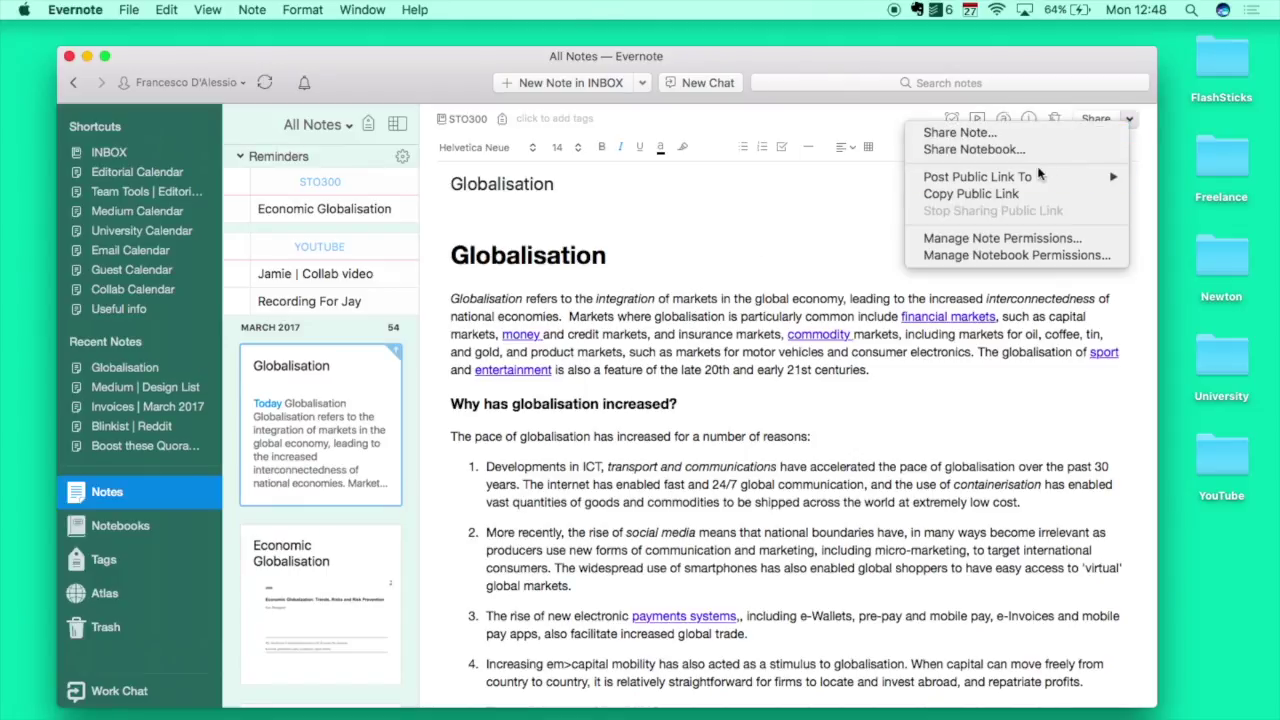
{"action": "left_click", "coordinate": [802, 238]}
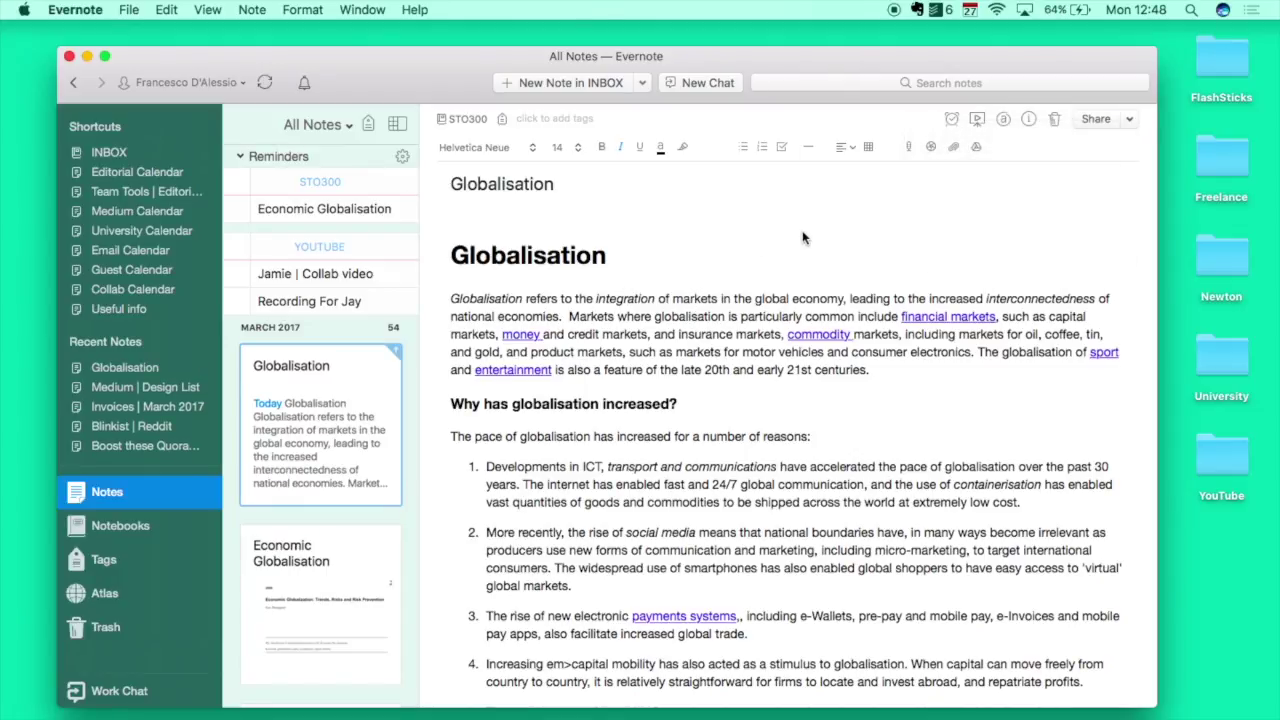